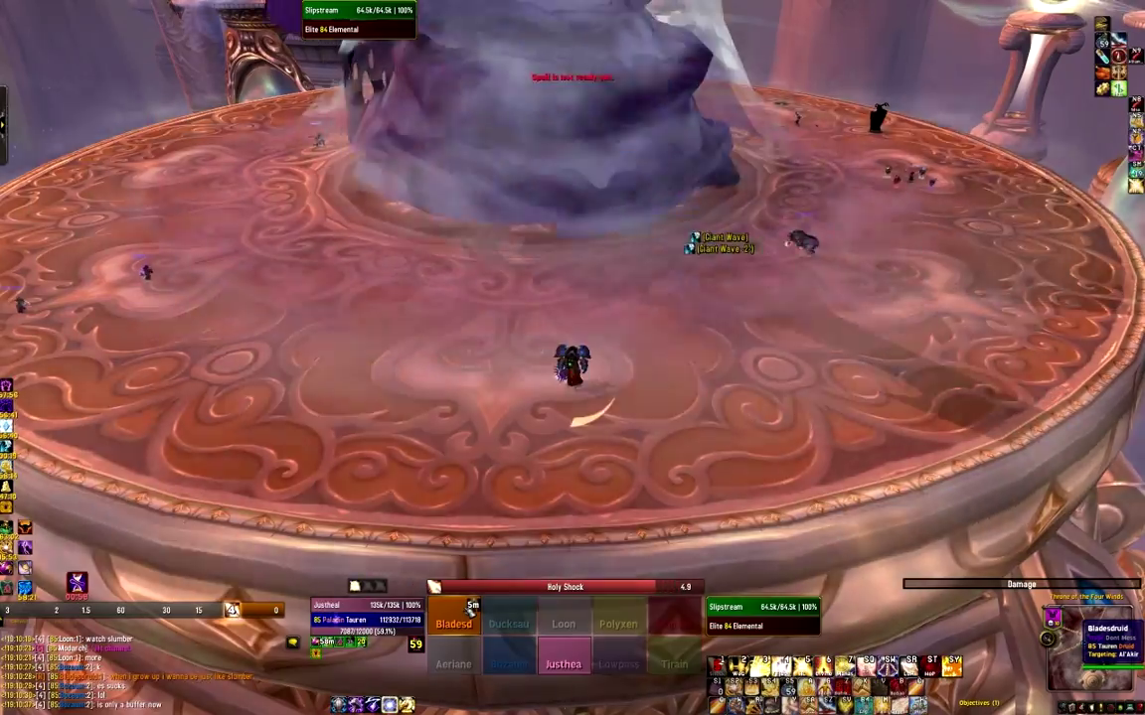
- Heal a raid member with Flash of Light, then target Al'Akir and cast Judgement on him
key(2)
scroll(572, 358, up, 3)
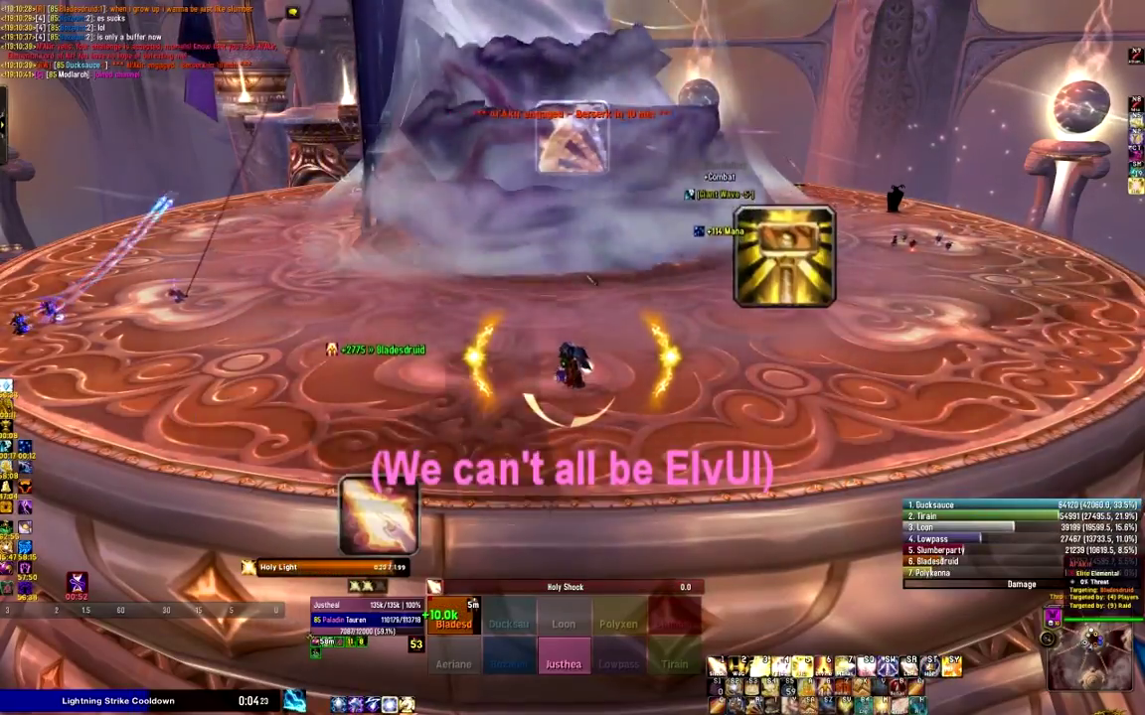
click(591, 254)
key(3)
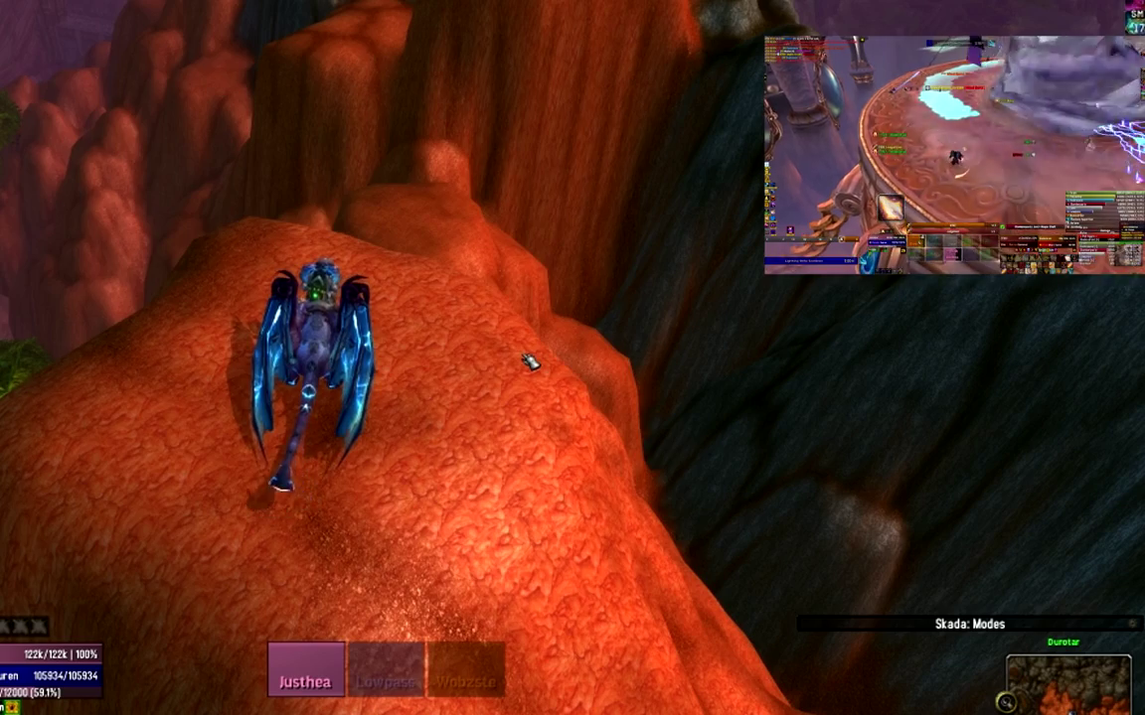
- Open Grid's Profiles page and toggle Enable dual profile on and back off, leaving the Paladin profile unchanged
key(Return)
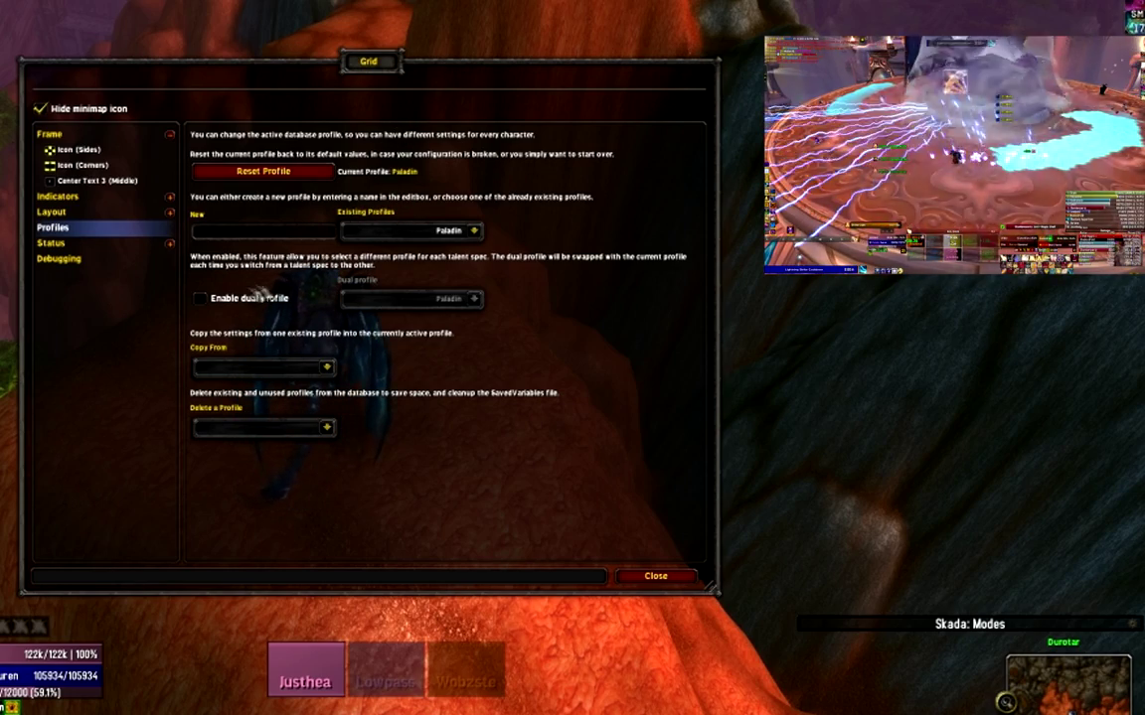
click(201, 298)
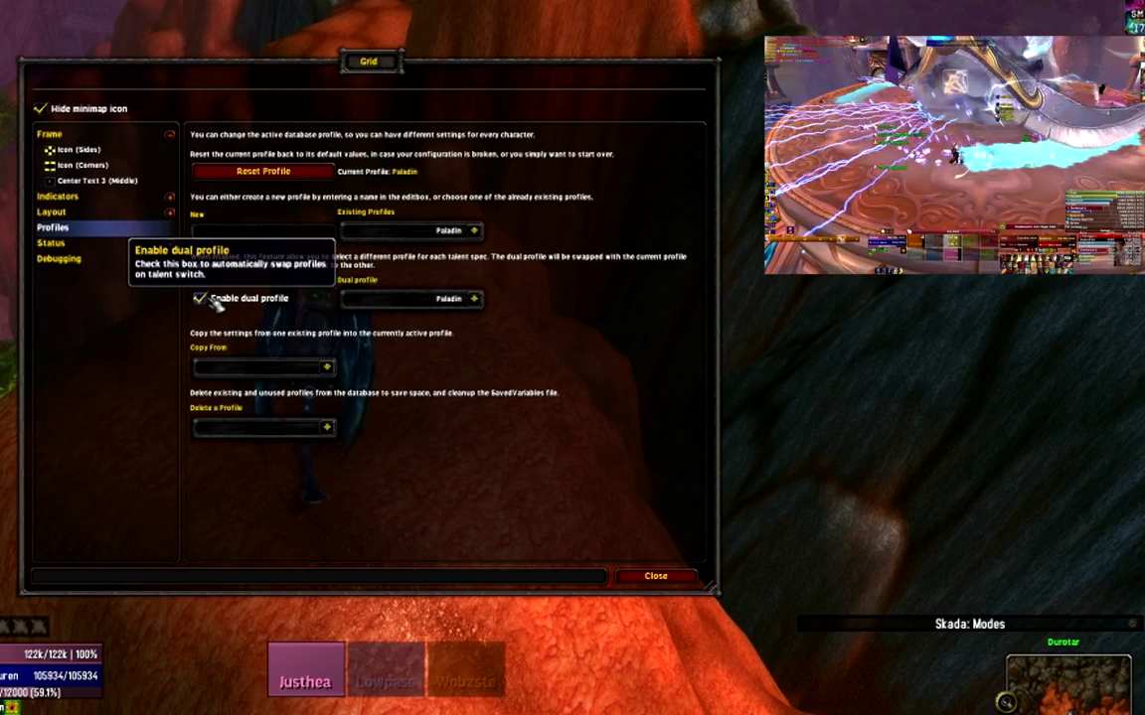
click(475, 299)
click(475, 299)
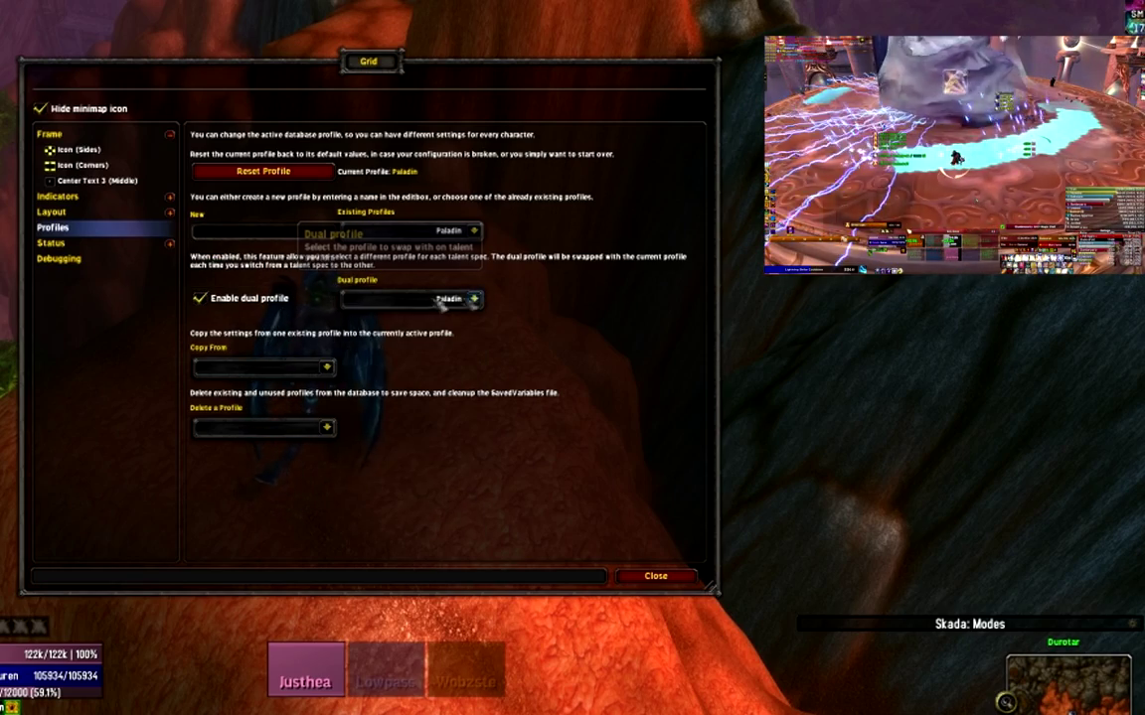
click(200, 298)
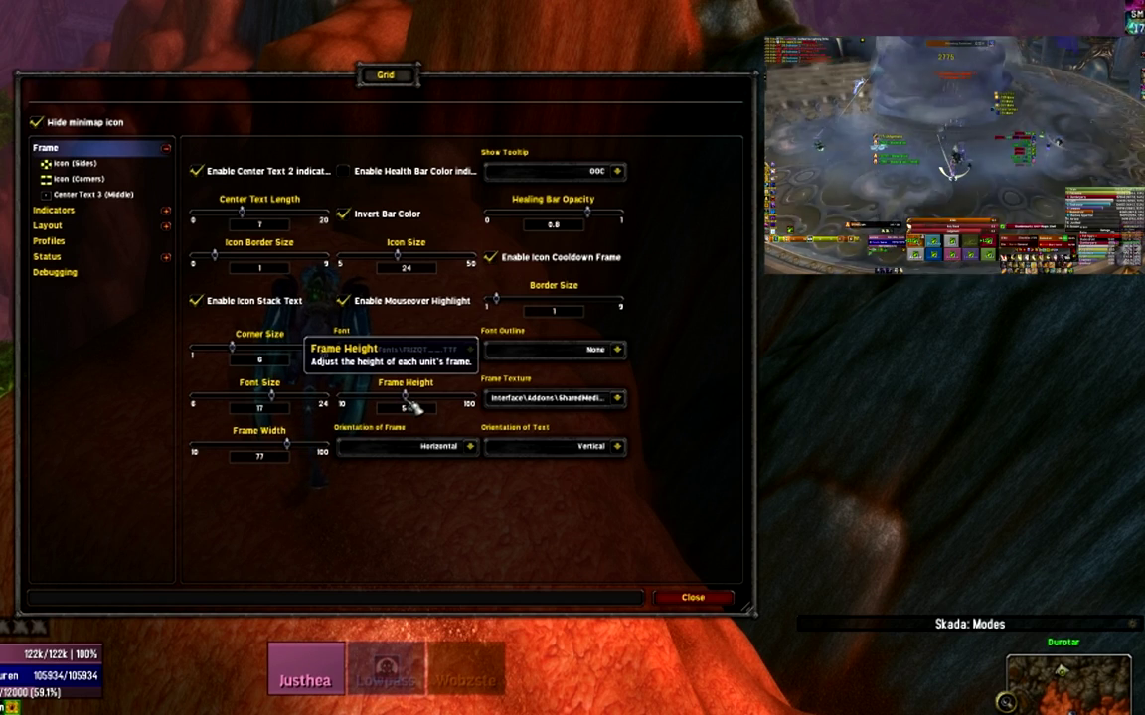
click(470, 447)
click(399, 494)
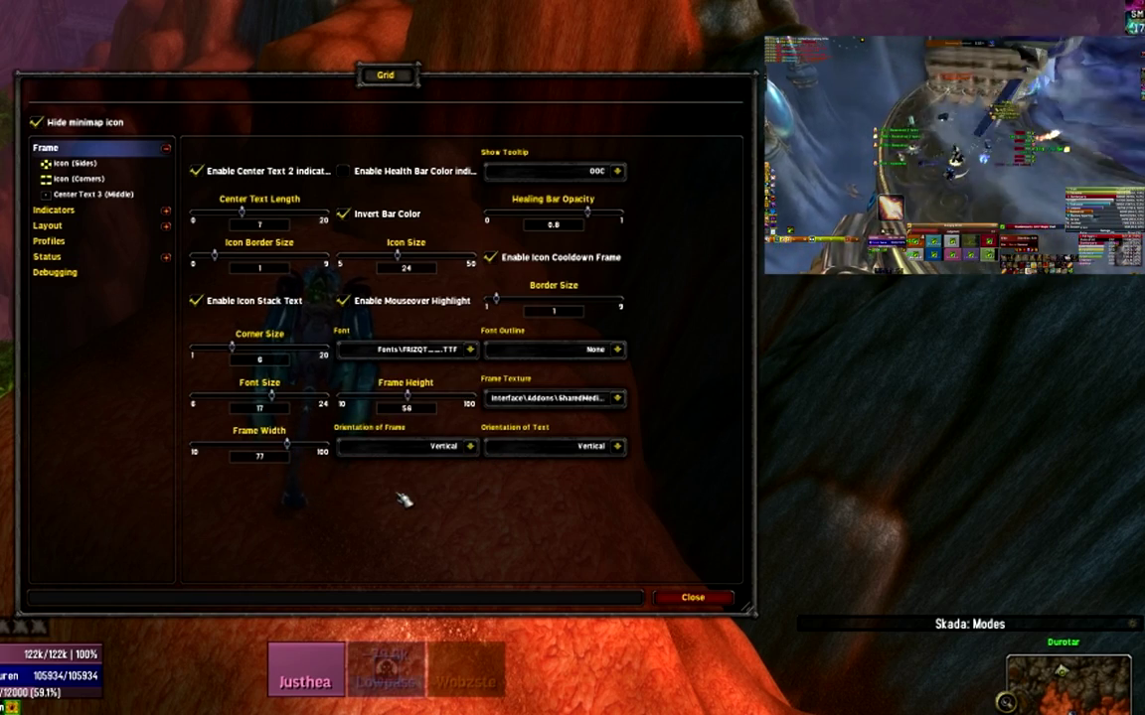
click(470, 446)
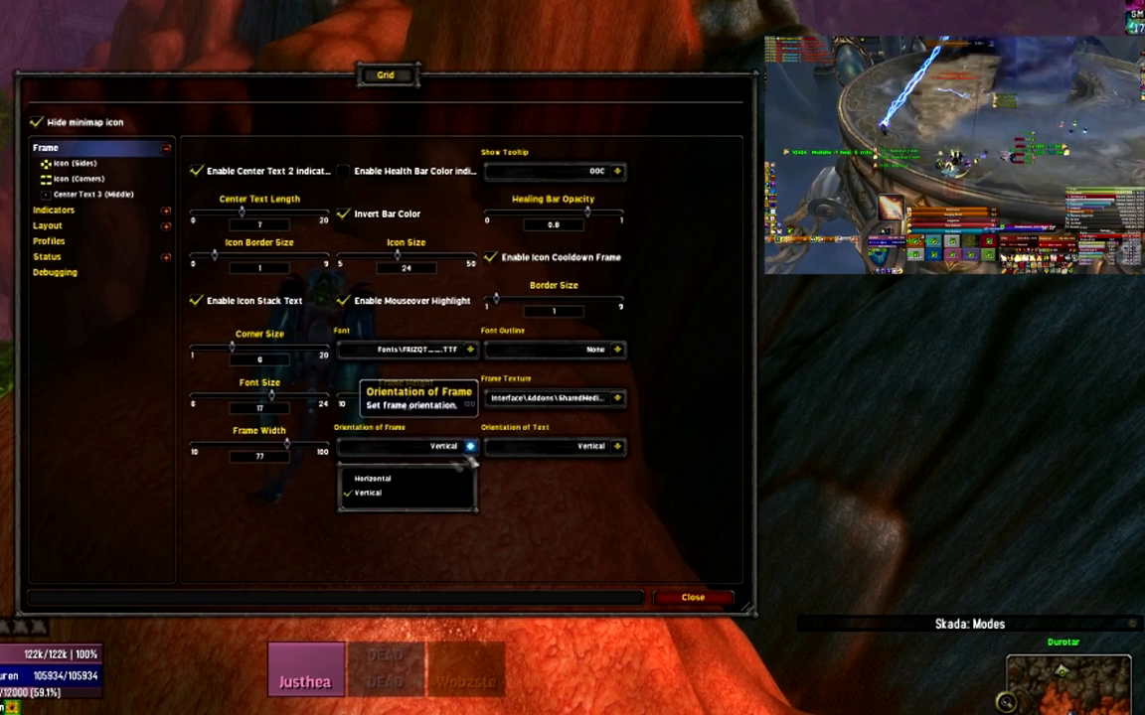
click(422, 479)
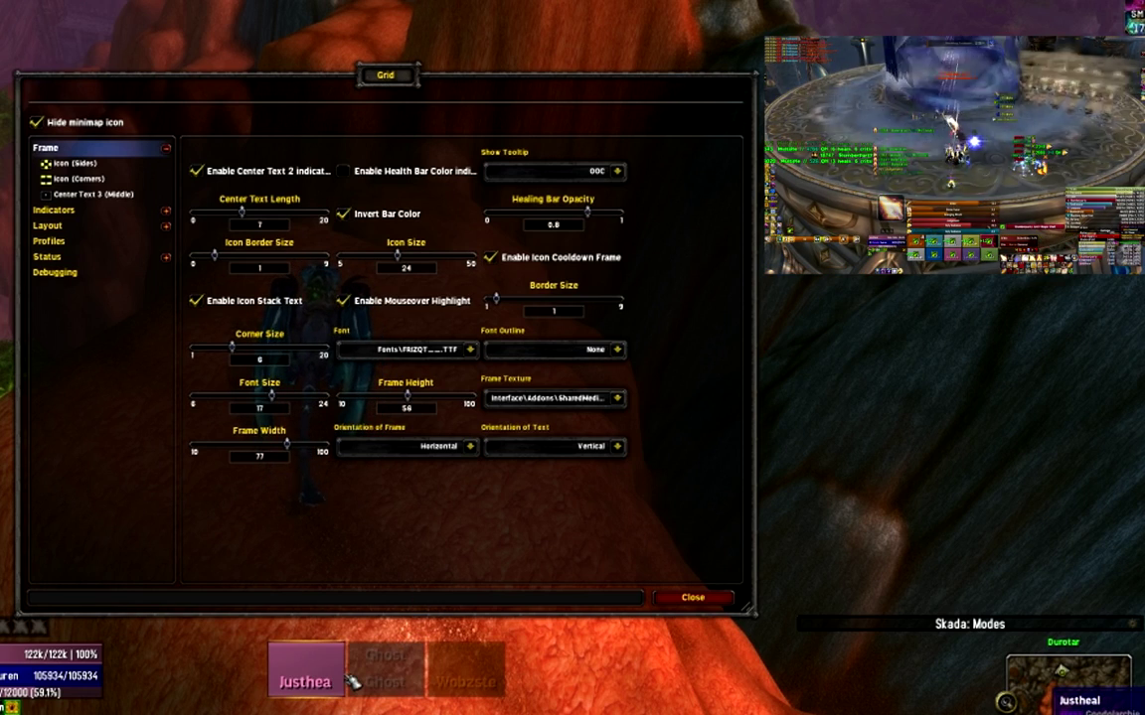
click(459, 445)
click(432, 497)
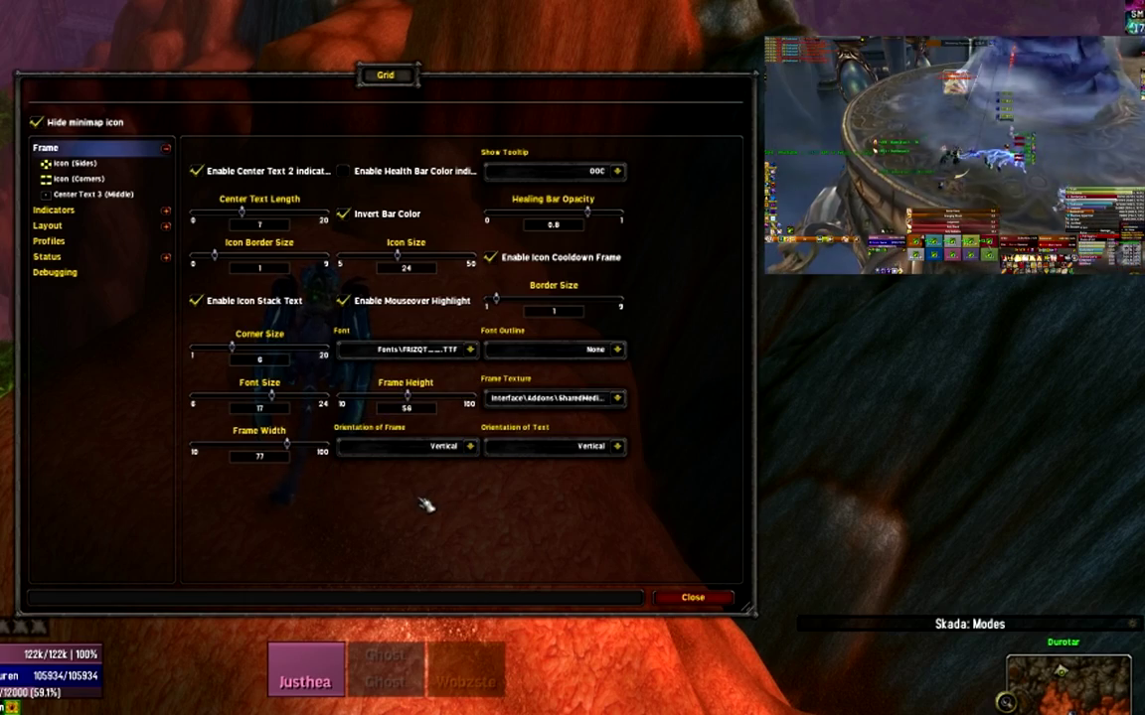
click(469, 447)
click(432, 480)
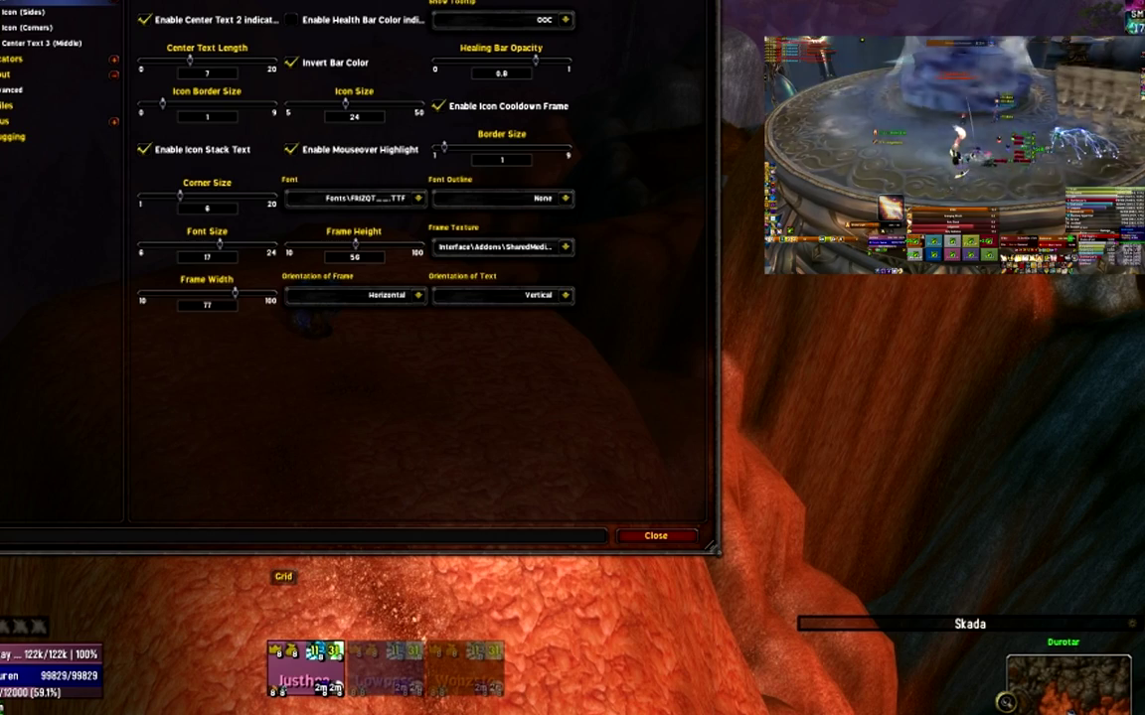
- Review the side and corner icon indicator options and enable Configuration Mode to preview them
click(30, 12)
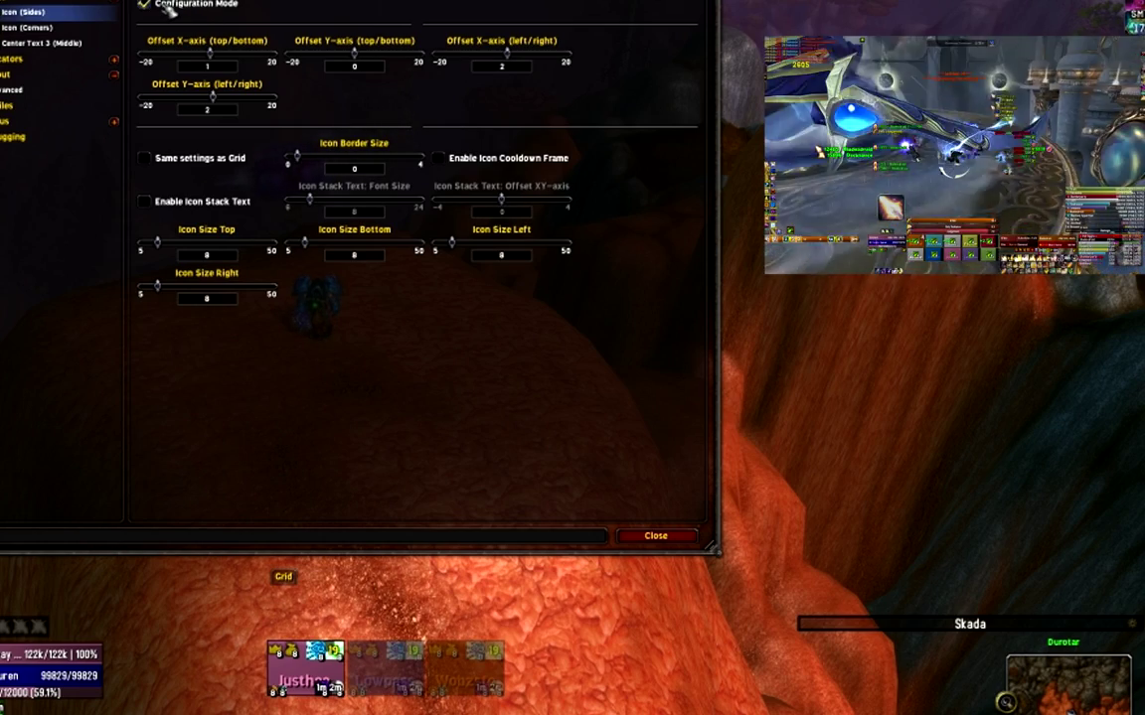
click(60, 27)
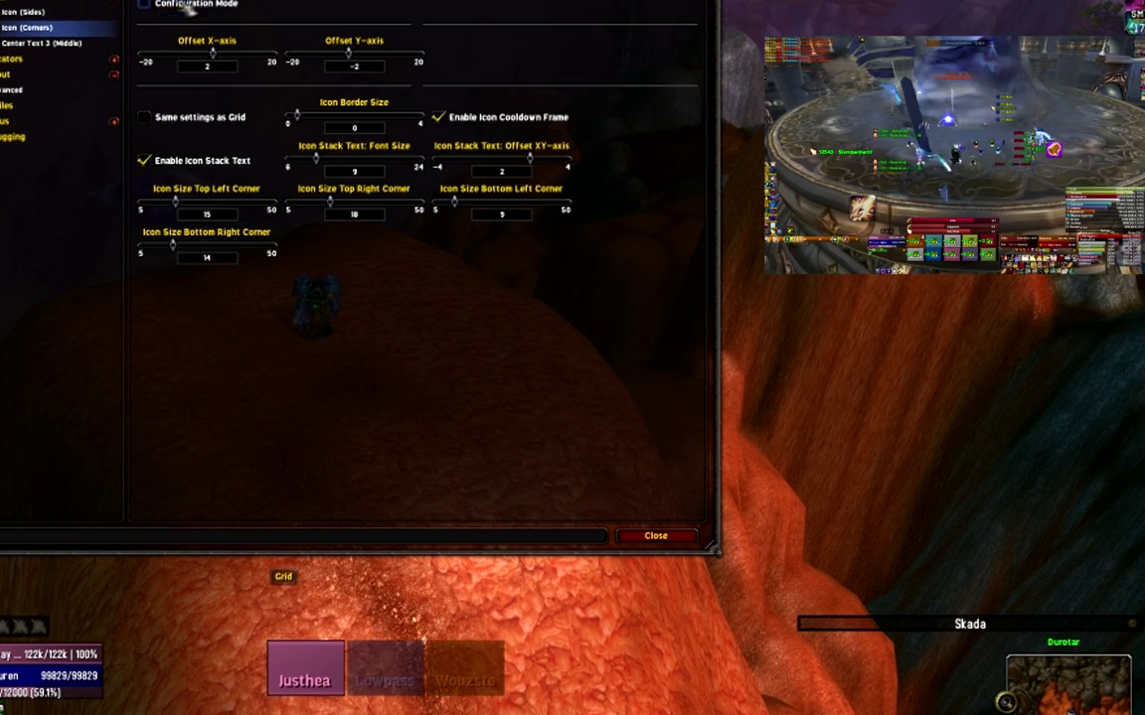
click(169, 5)
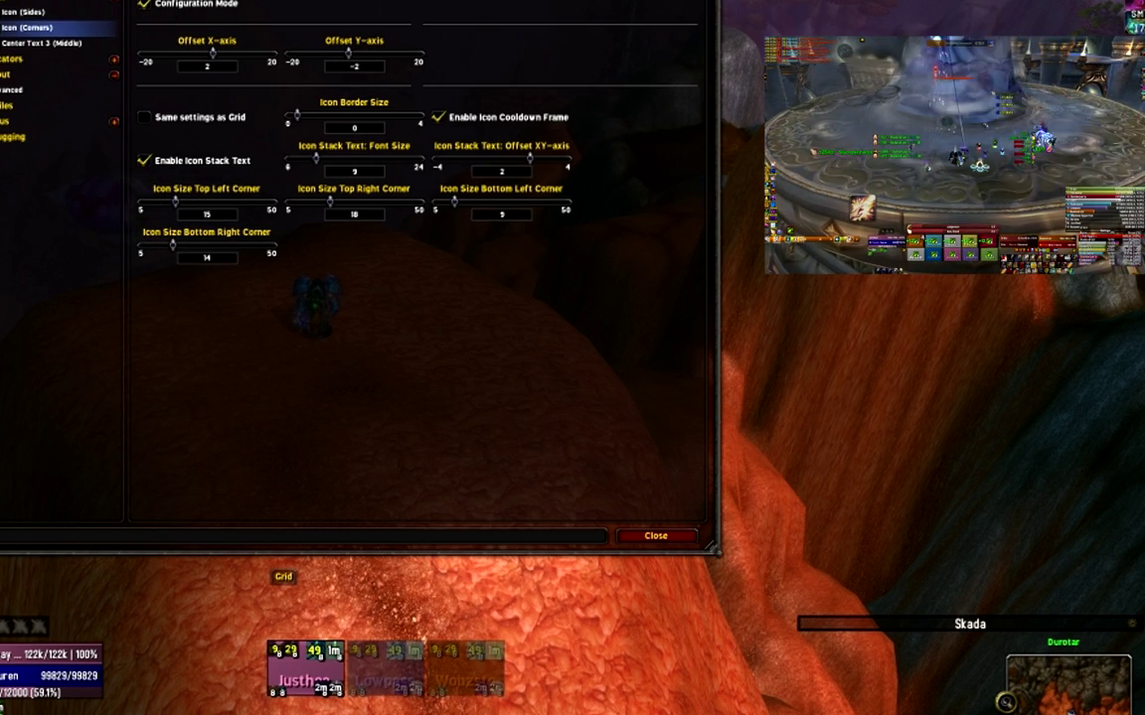
- Switch off Enable Icon Cooldown Frame for the corner icons
click(490, 119)
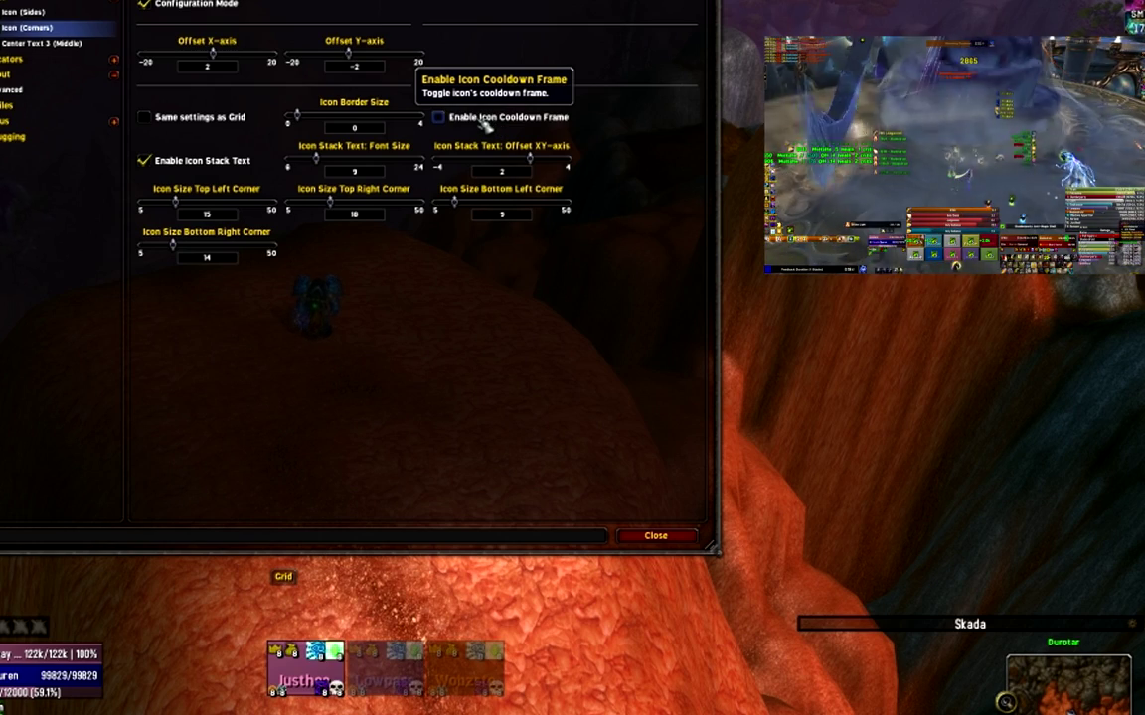
click(488, 119)
click(488, 119)
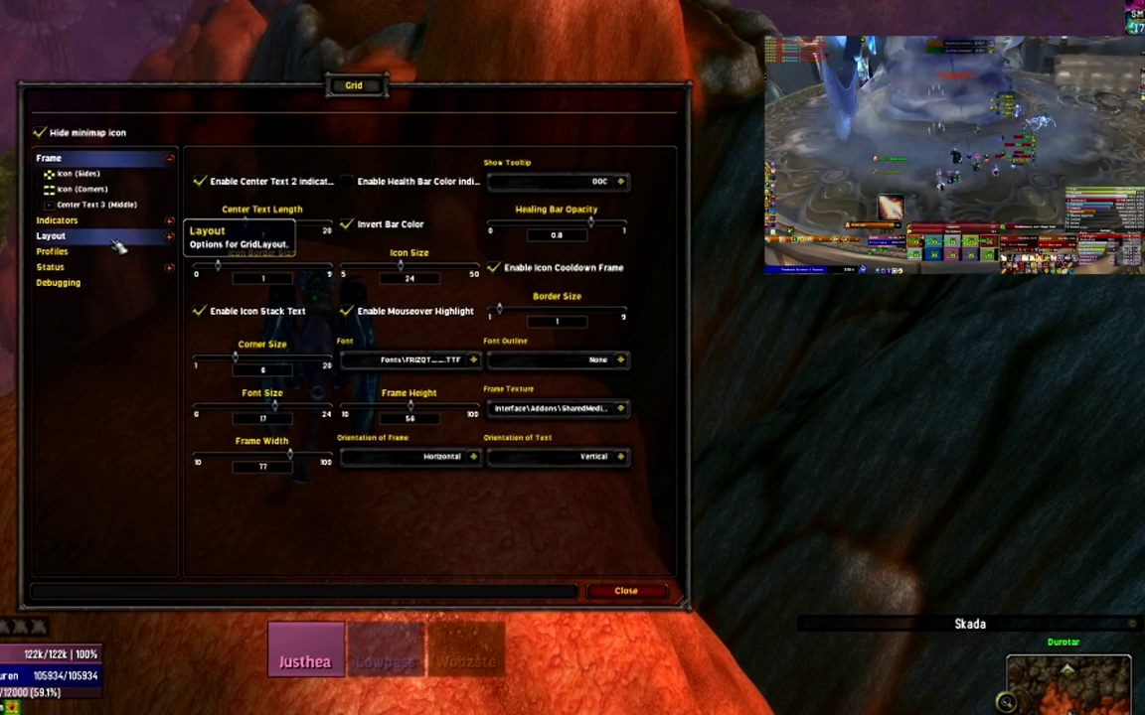
- In Layout options, raise the Grid scale and set it back to 120%, leaving solo and 10-player layouts unchanged
click(111, 239)
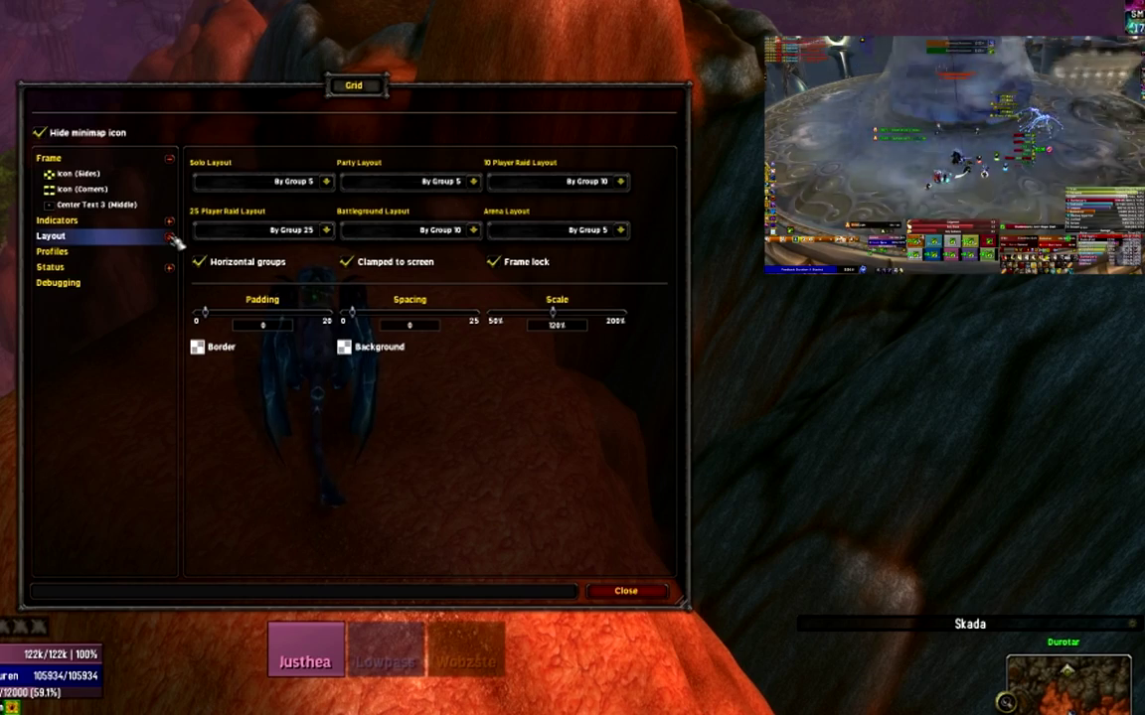
drag(373, 88, 351, 12)
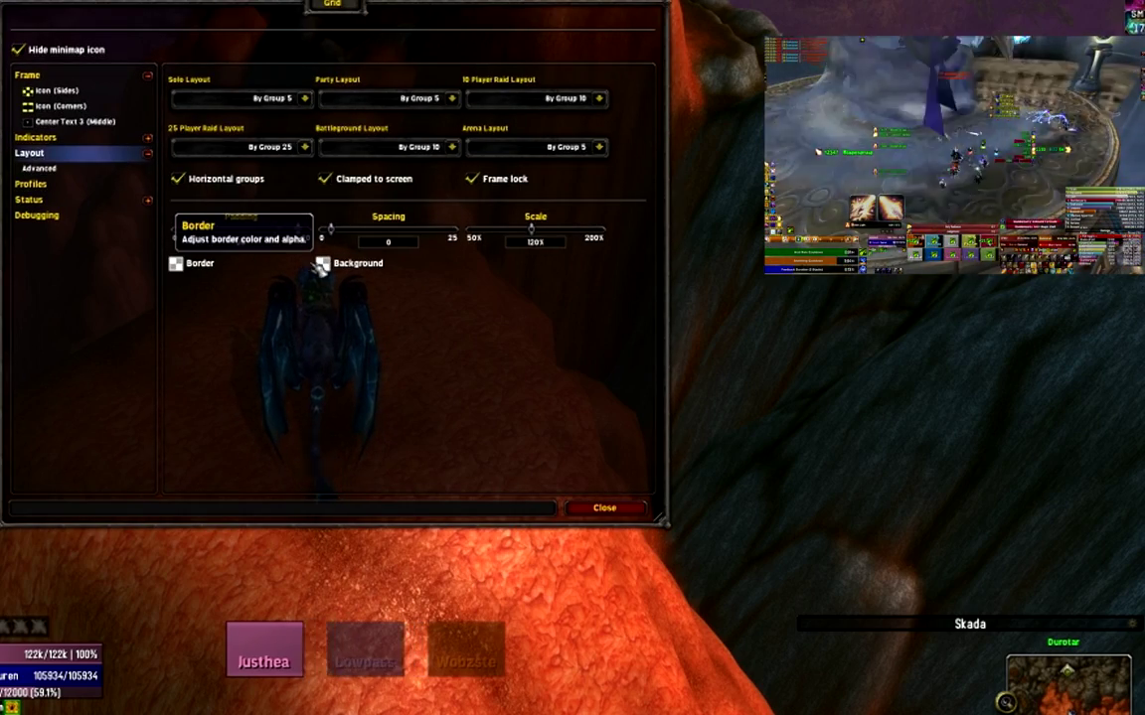
mouse_move(530, 230)
mouse_down()
mouse_move(596, 233)
mouse_move(546, 241)
mouse_up()
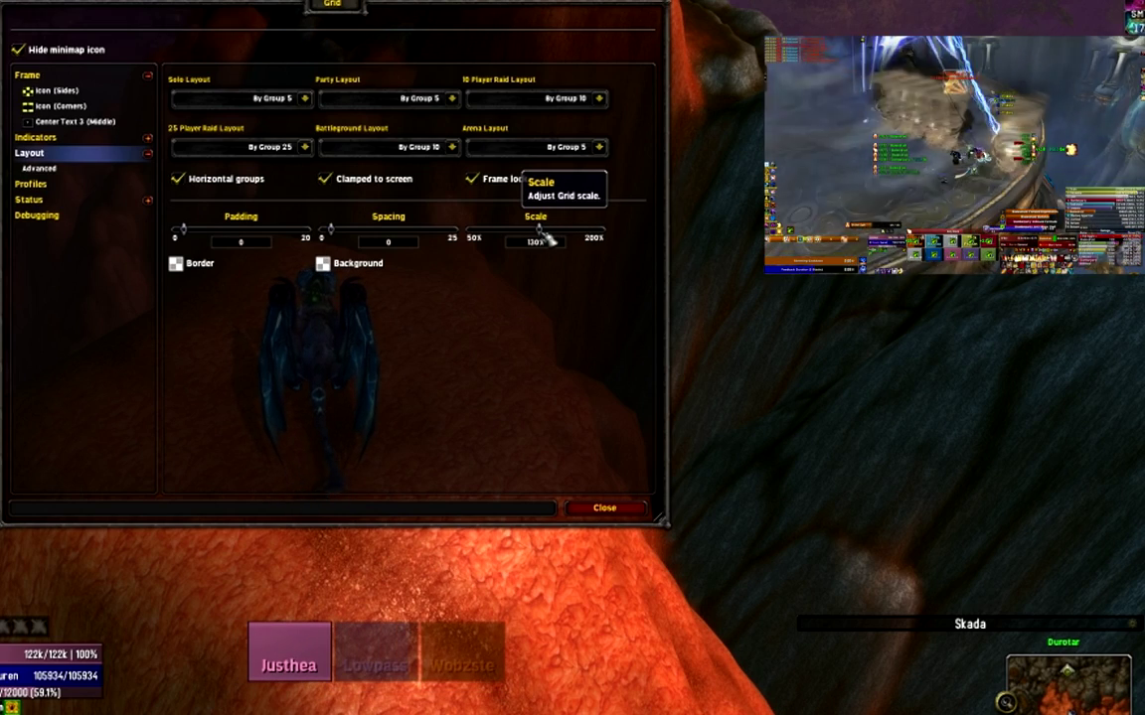
click(306, 98)
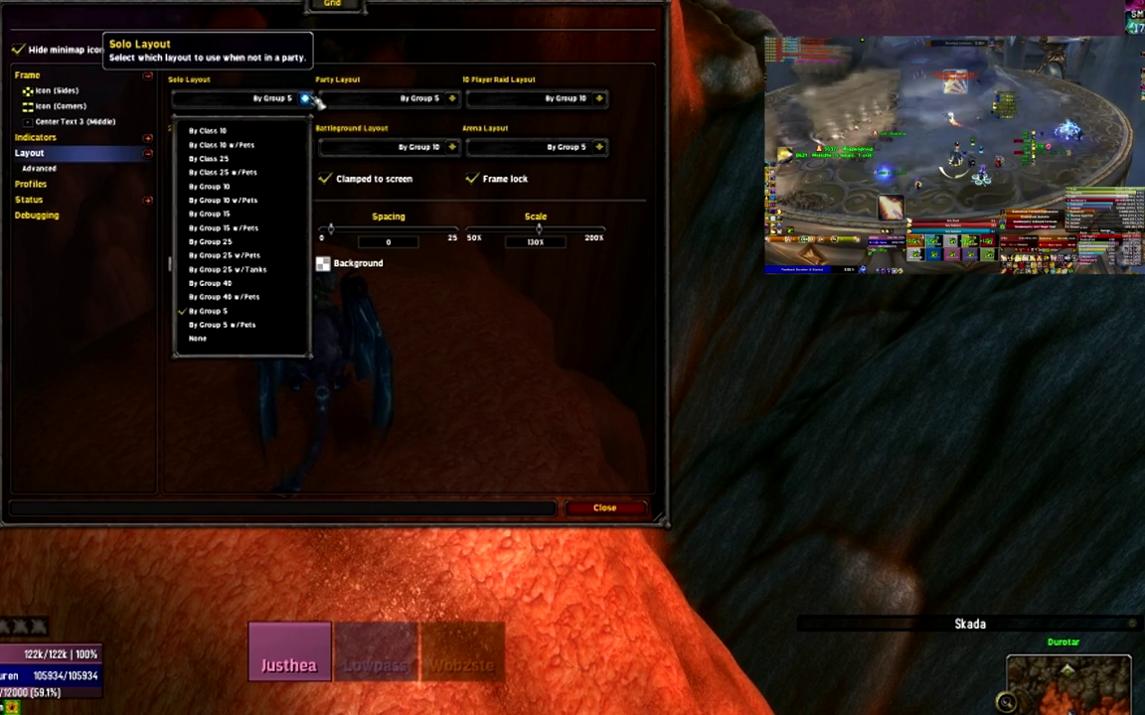
click(306, 99)
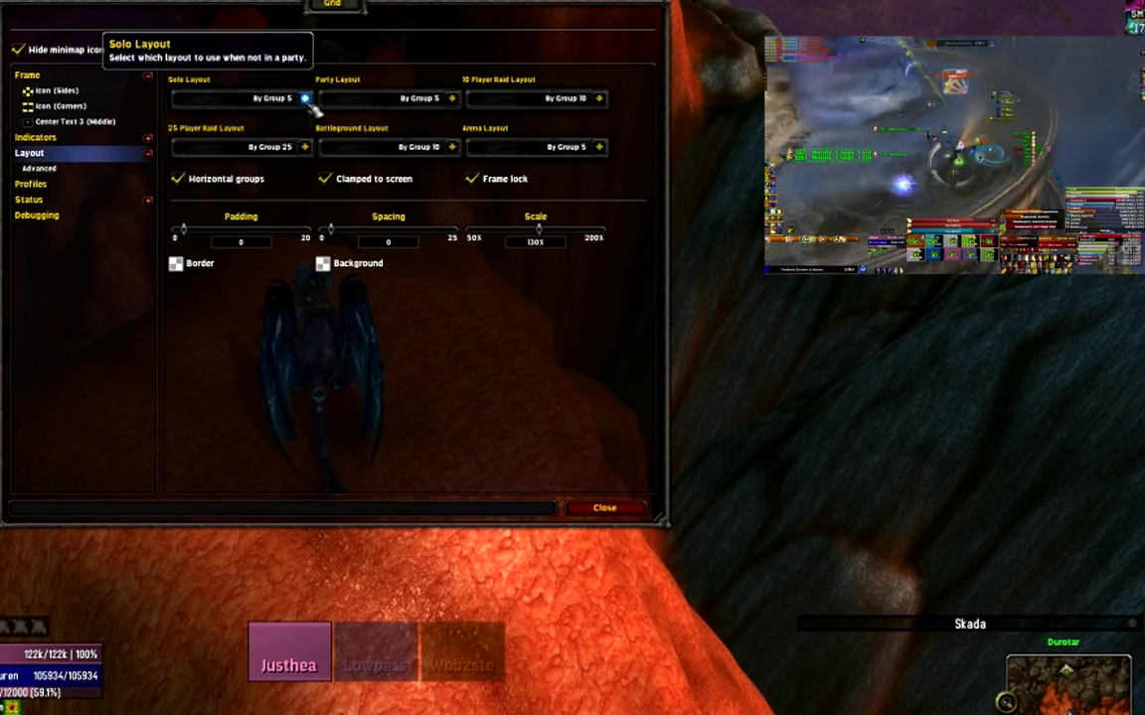
click(600, 99)
click(600, 99)
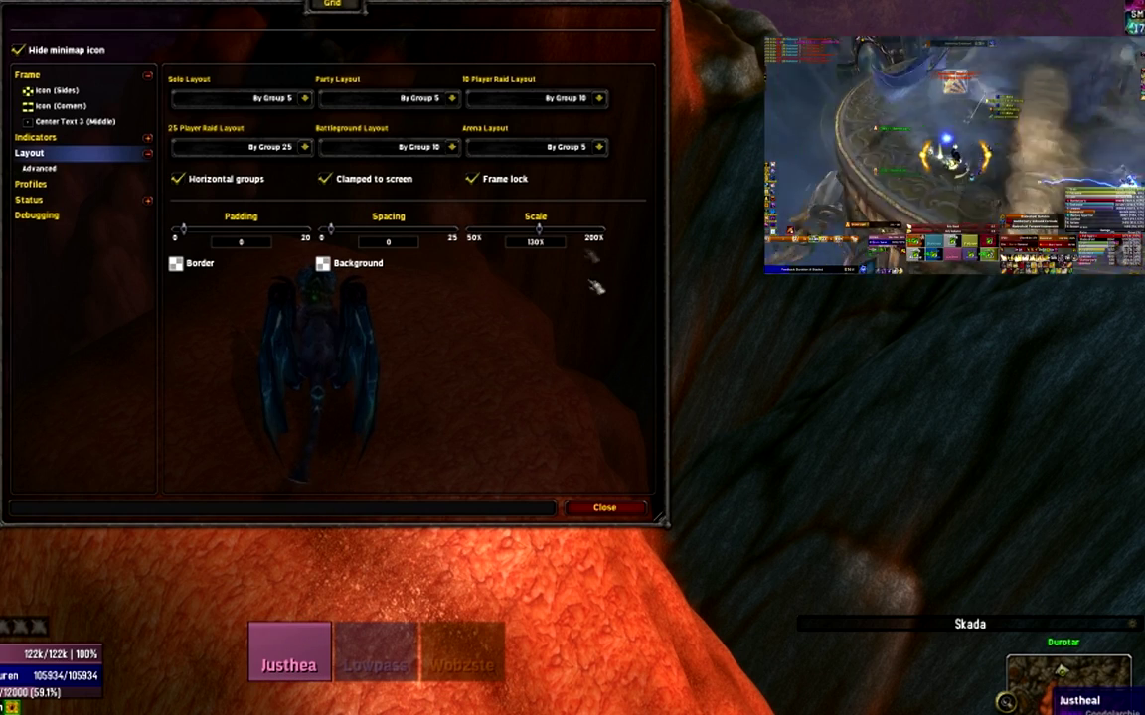
drag(544, 232, 539, 231)
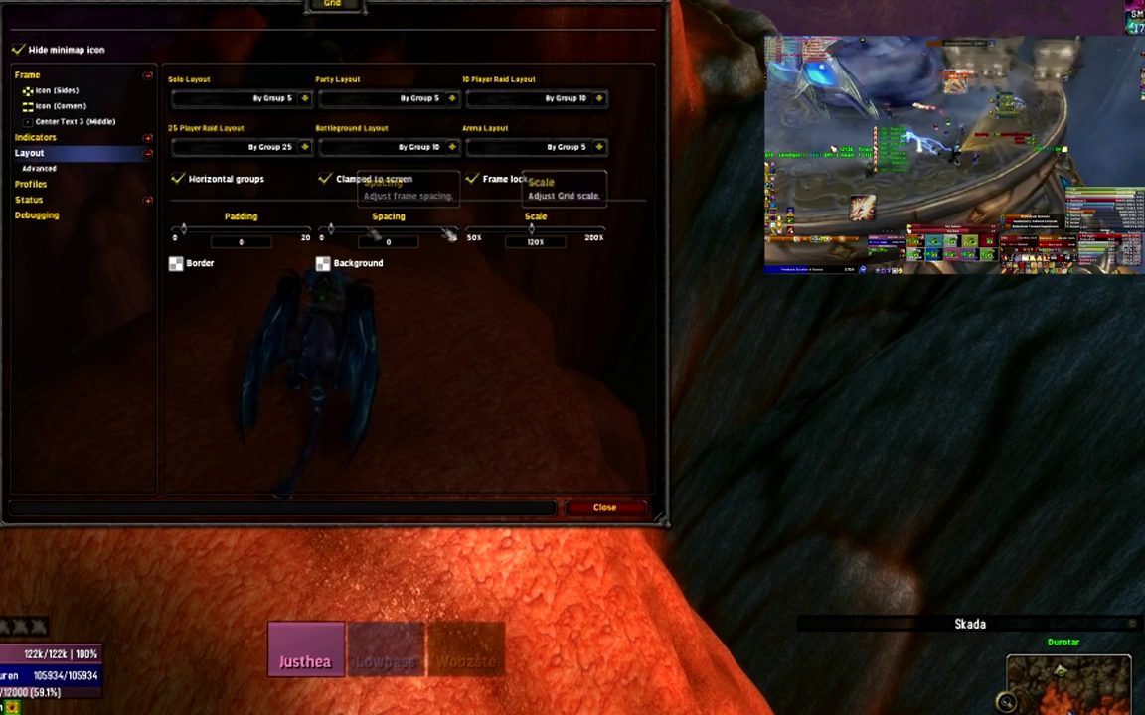
- Unlock the raid frames, drag them down and right, and bring up the Advanced layout options
click(493, 182)
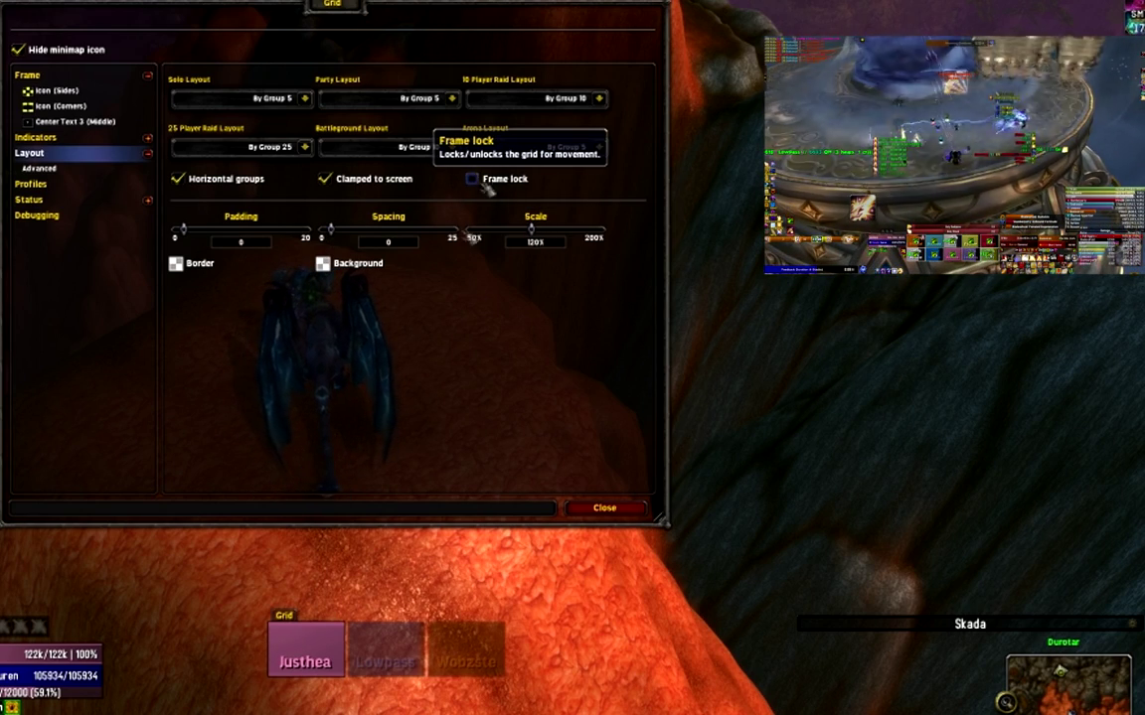
mouse_move(296, 618)
mouse_down()
mouse_move(296, 607)
mouse_move(149, 634)
mouse_move(273, 602)
mouse_move(300, 642)
mouse_up()
click(99, 171)
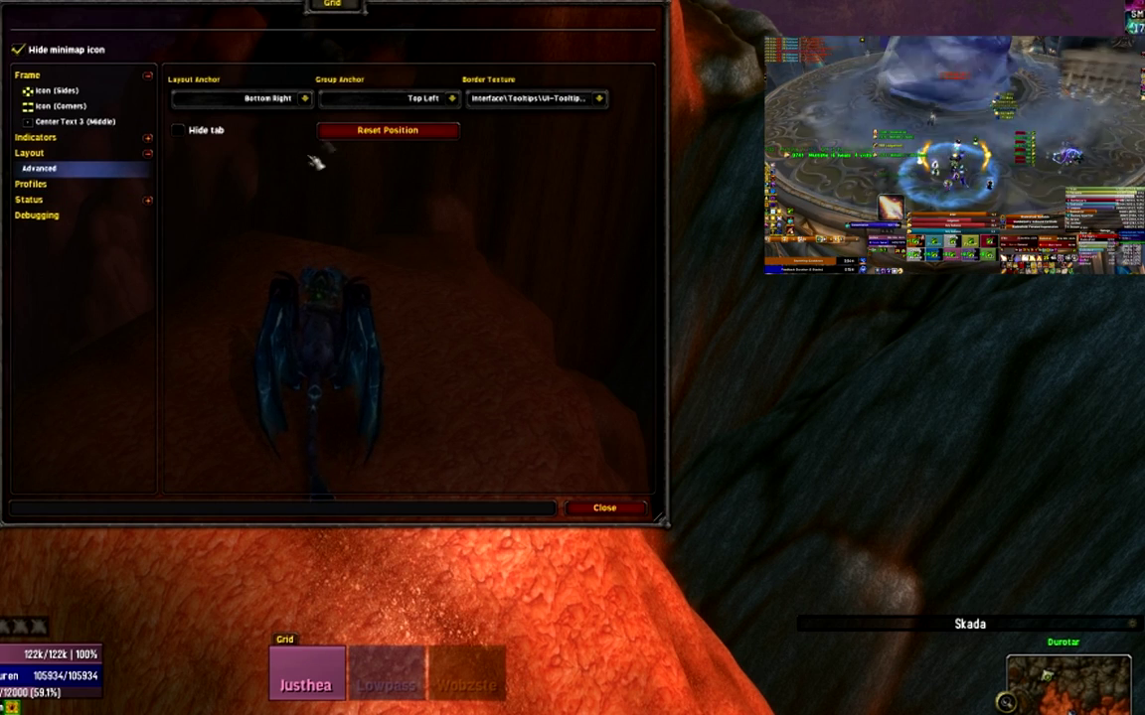
- Set Group Anchor to Bottom Left and drag the raid frames to sit near the screen bottom
click(453, 98)
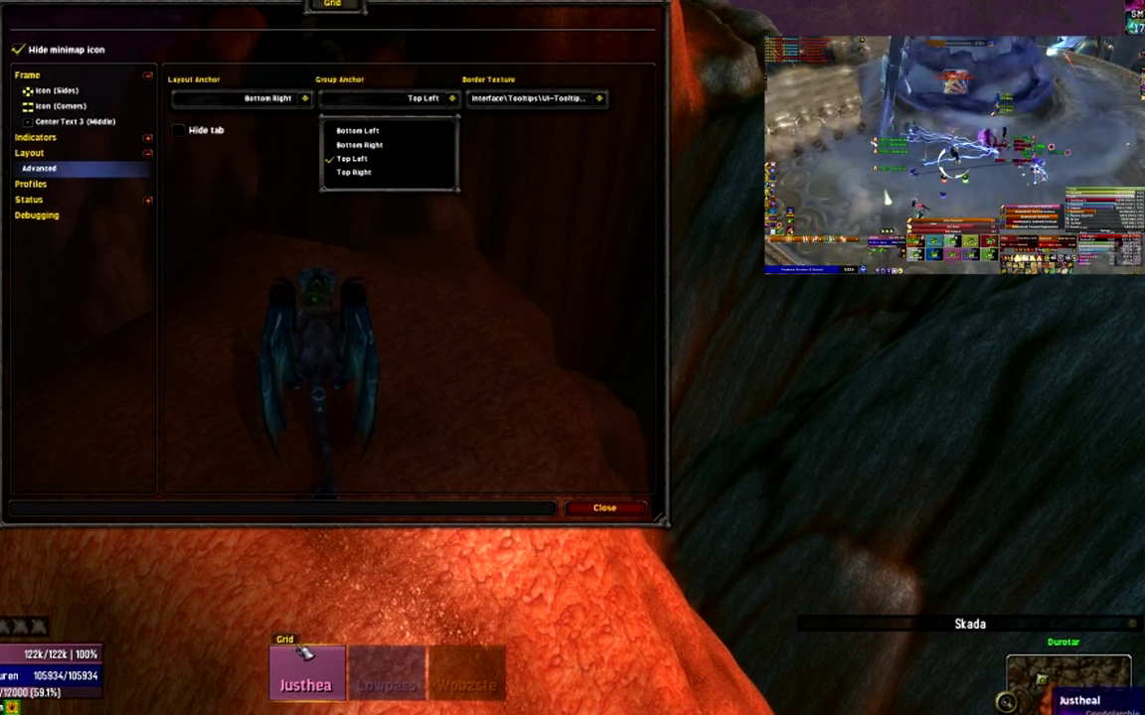
drag(294, 637, 296, 633)
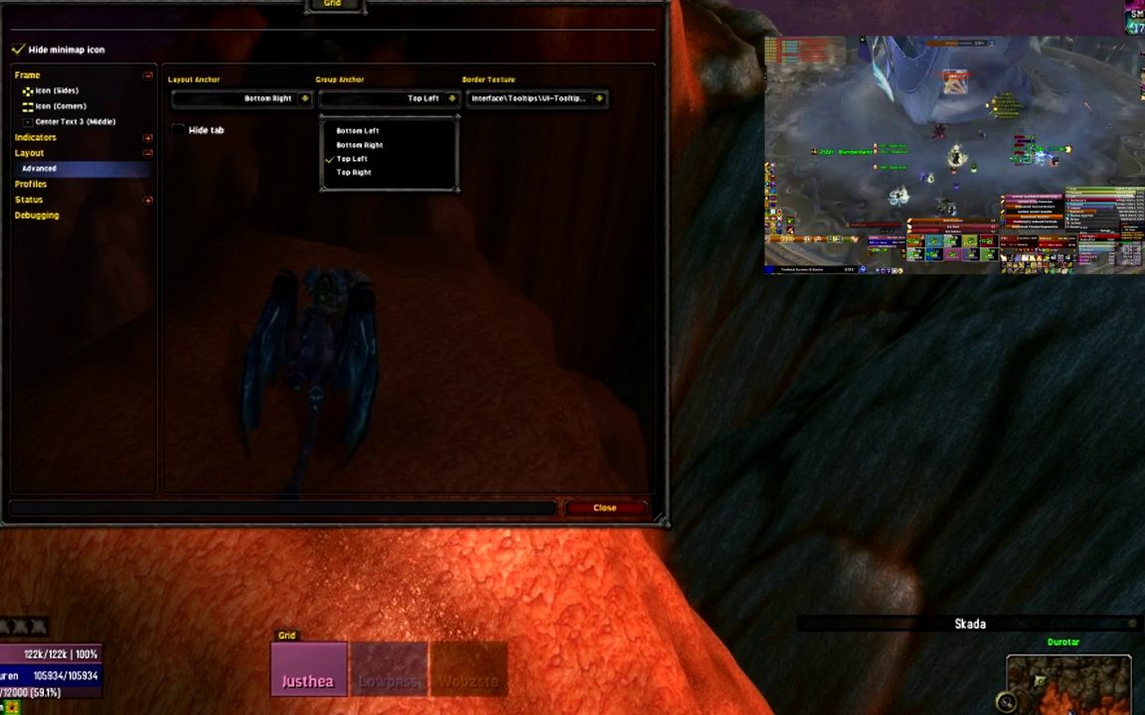
click(427, 131)
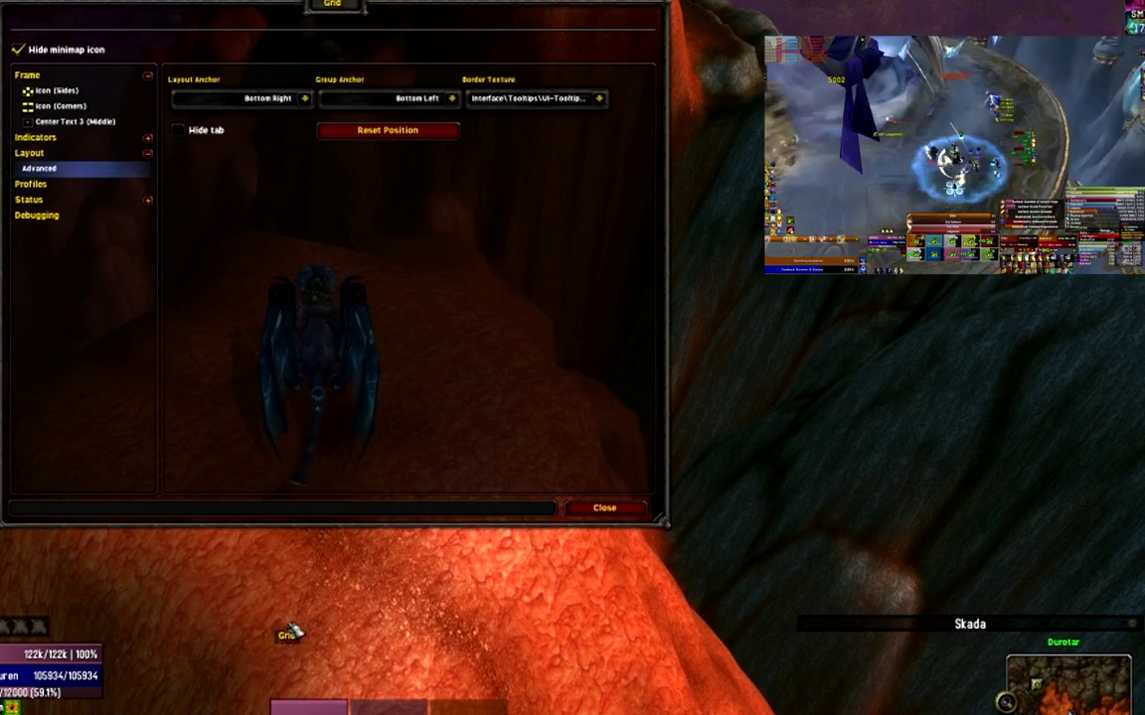
drag(288, 639, 316, 689)
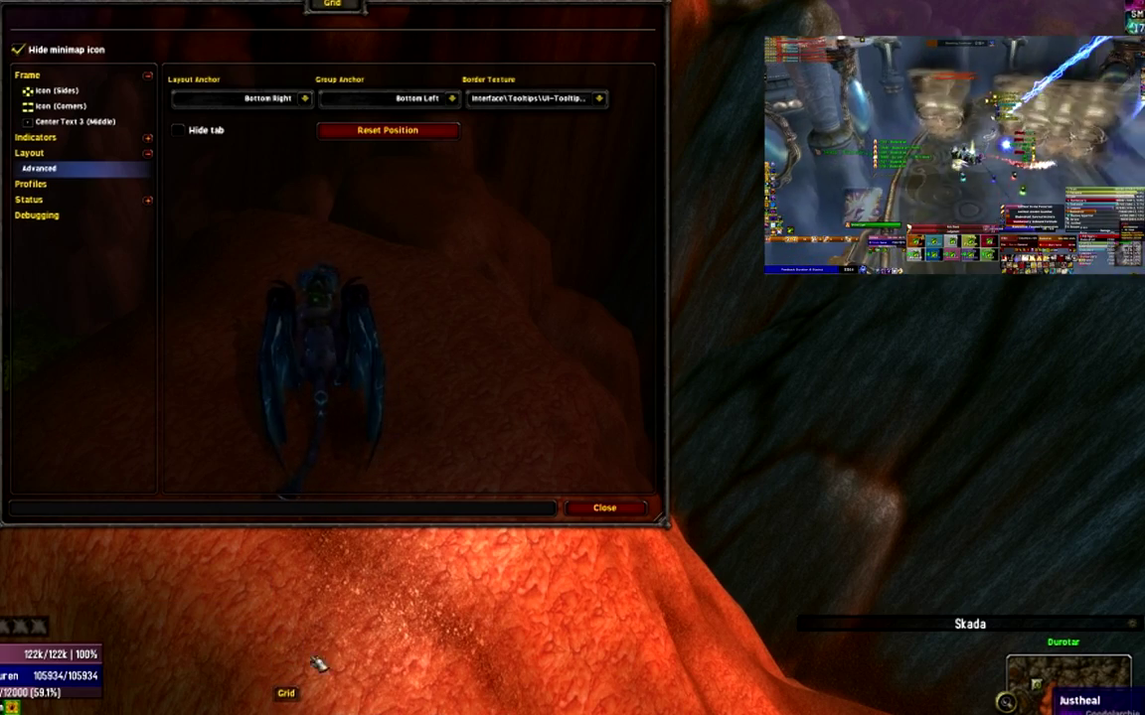
drag(291, 700, 287, 580)
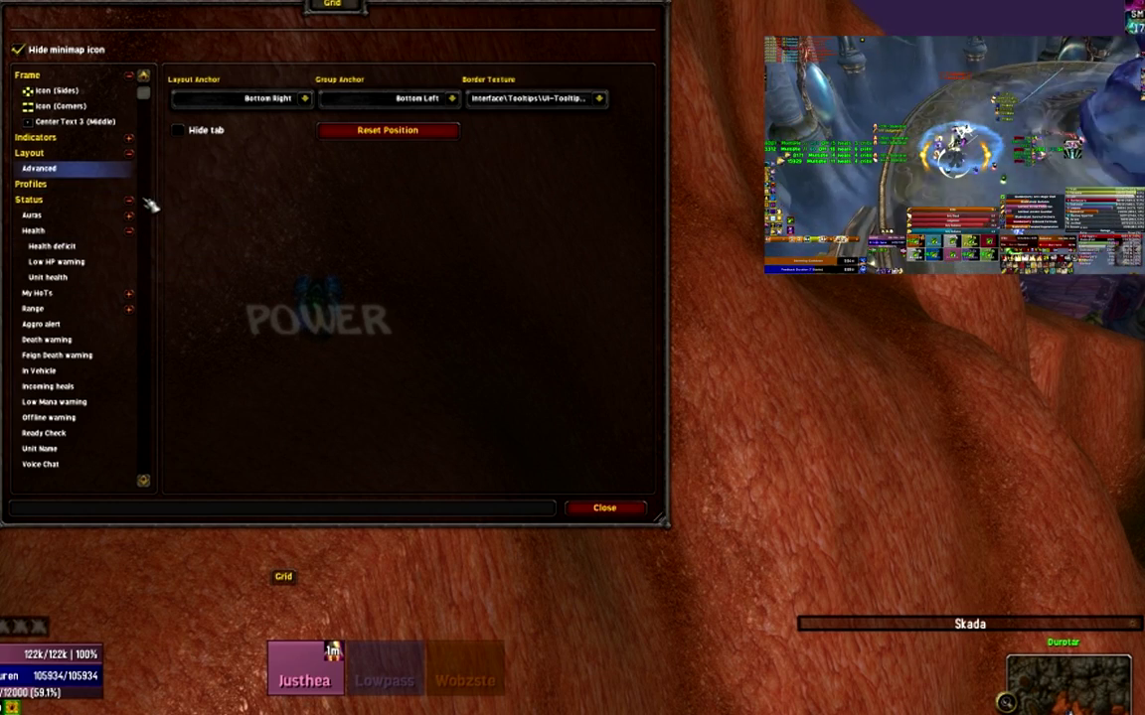
- Under Status > Auras, add a new buff named 'Illuminated Healing' and view its settings
click(111, 202)
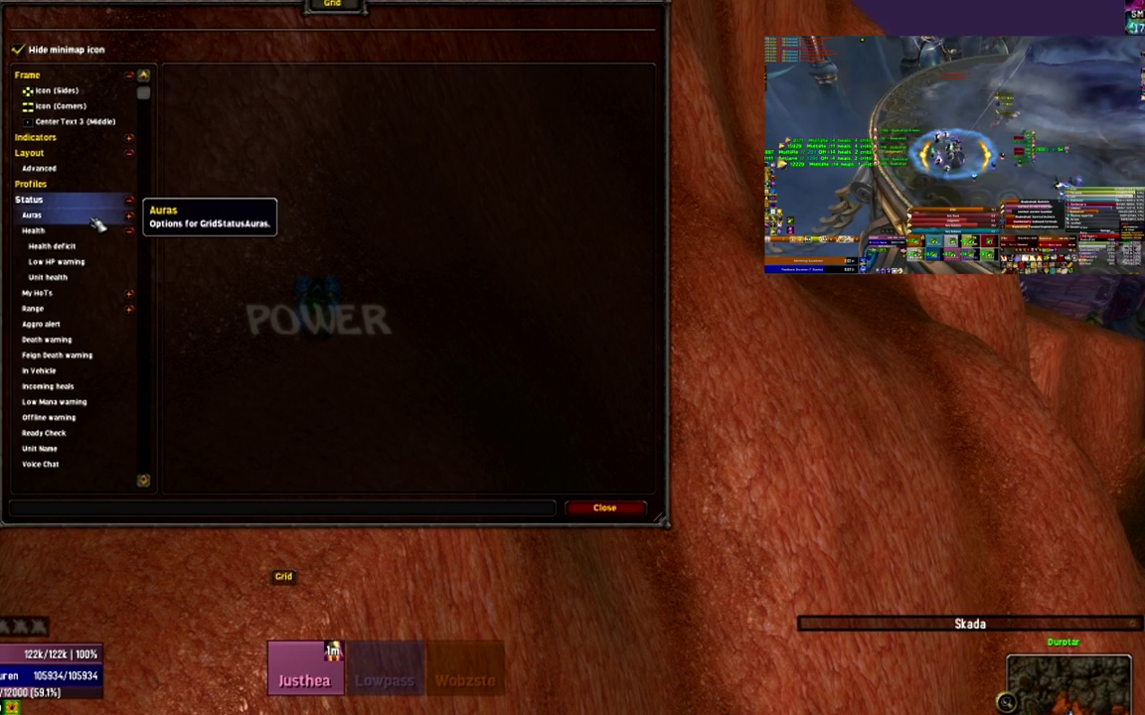
click(96, 221)
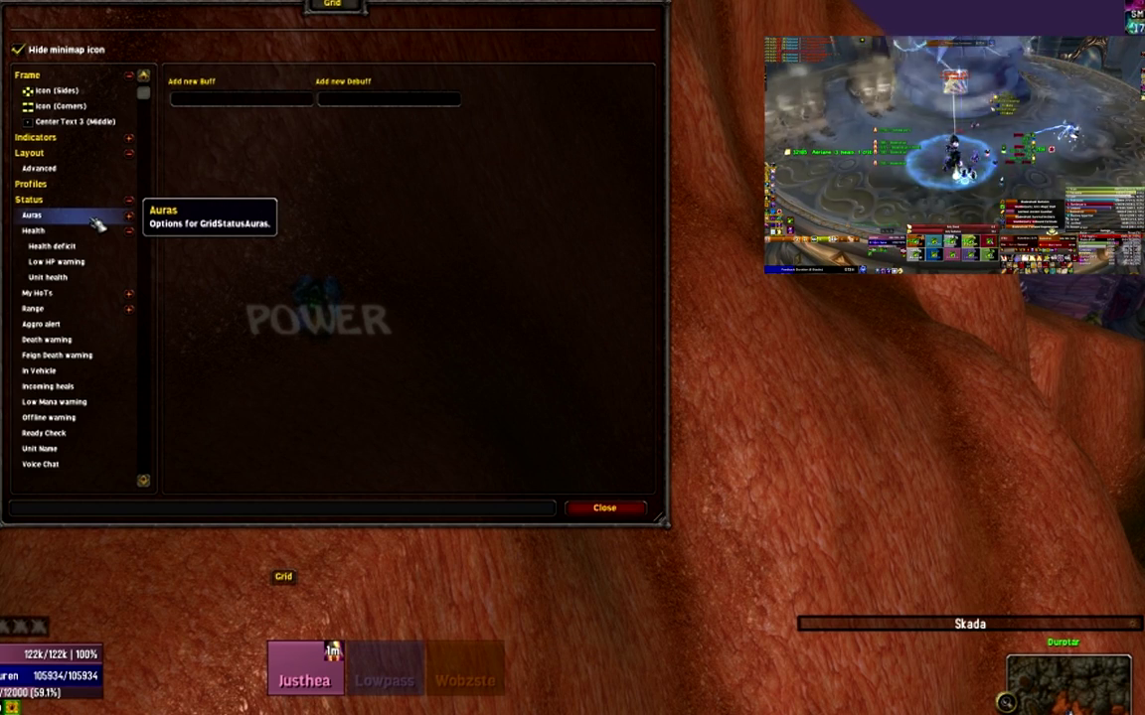
click(92, 216)
click(227, 100)
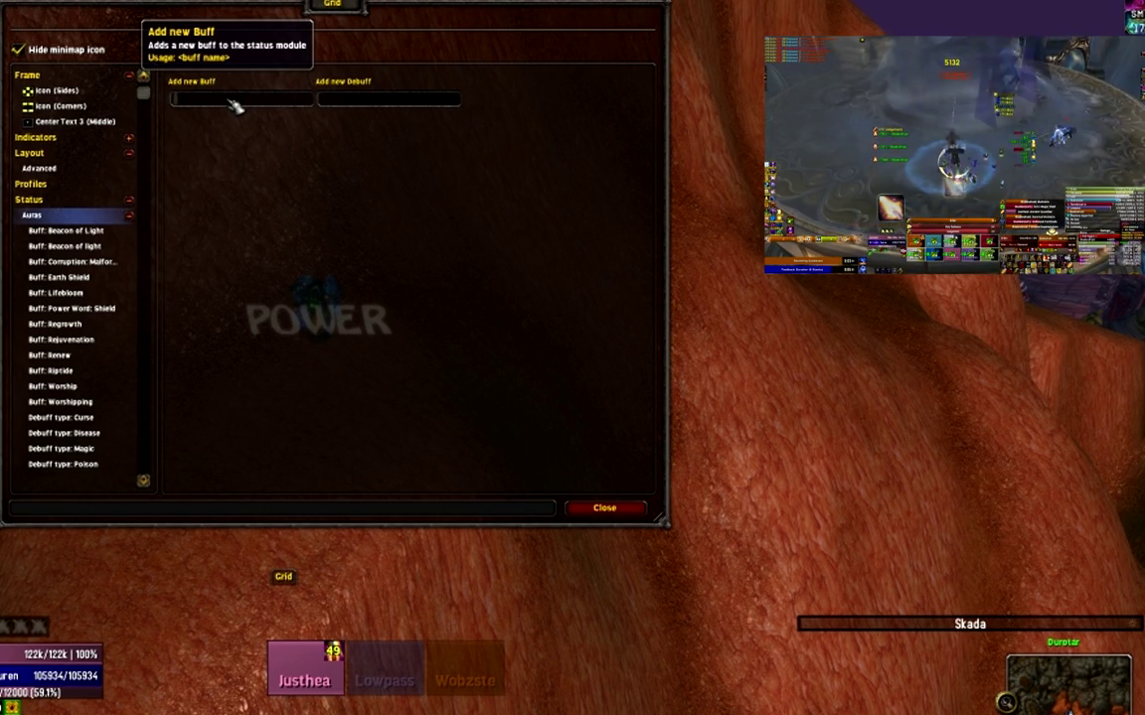
click(234, 107)
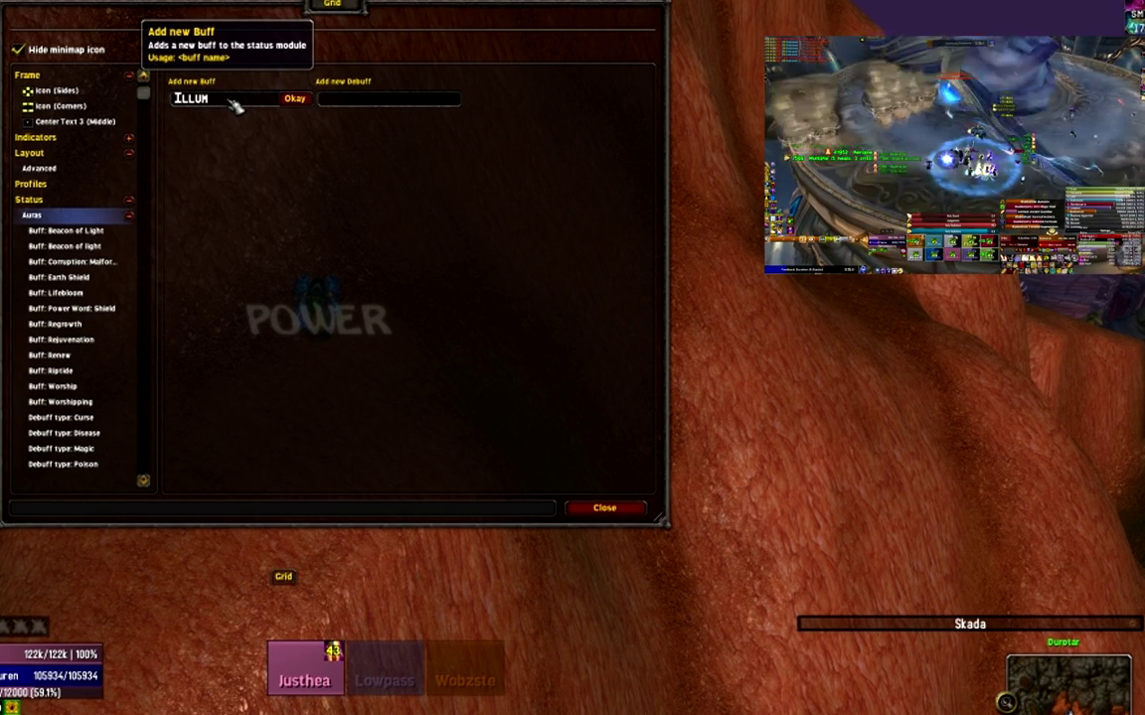
text(Illuminated Healing)
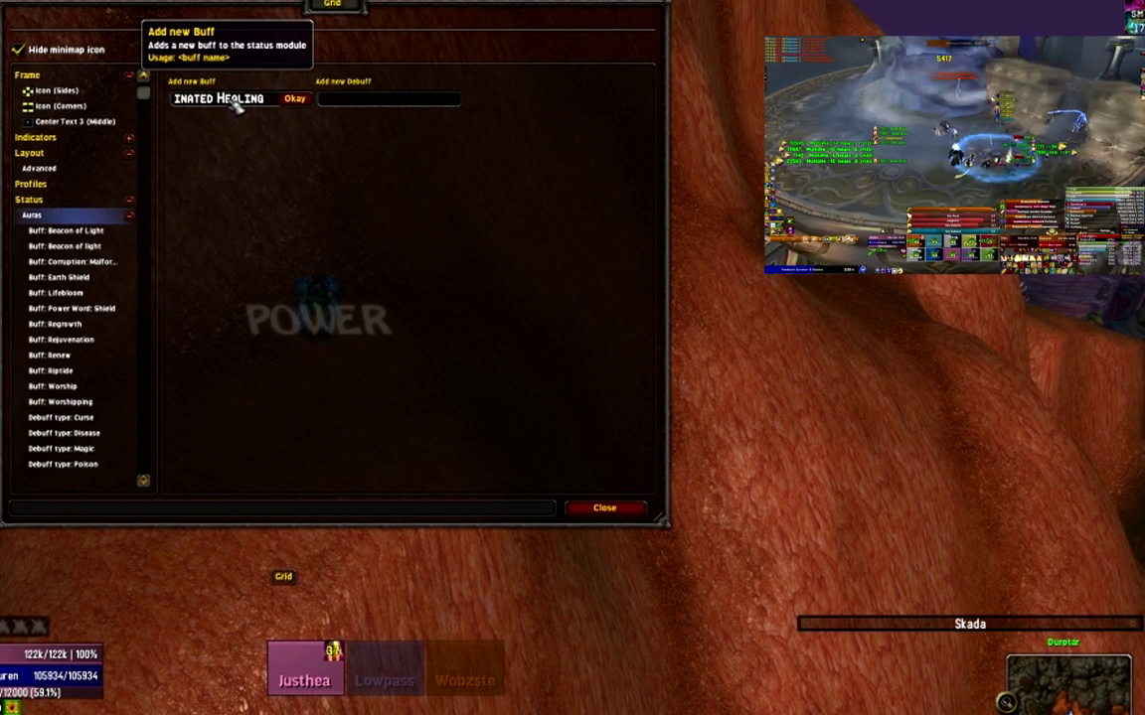
key(Return)
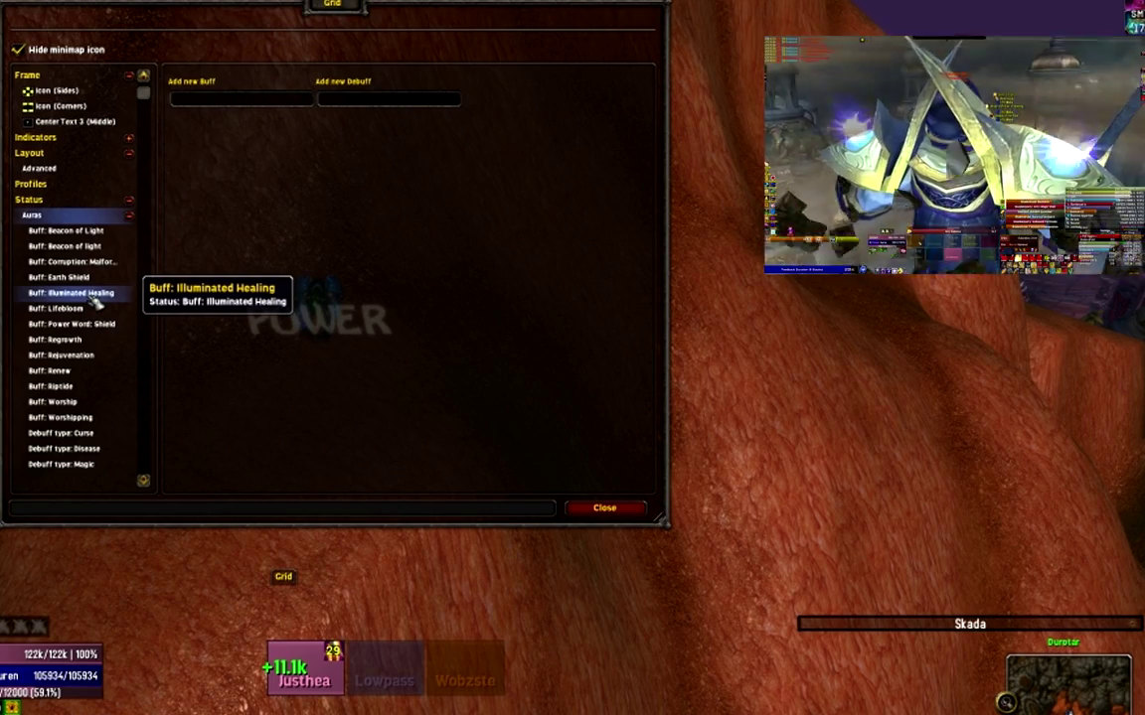
click(94, 296)
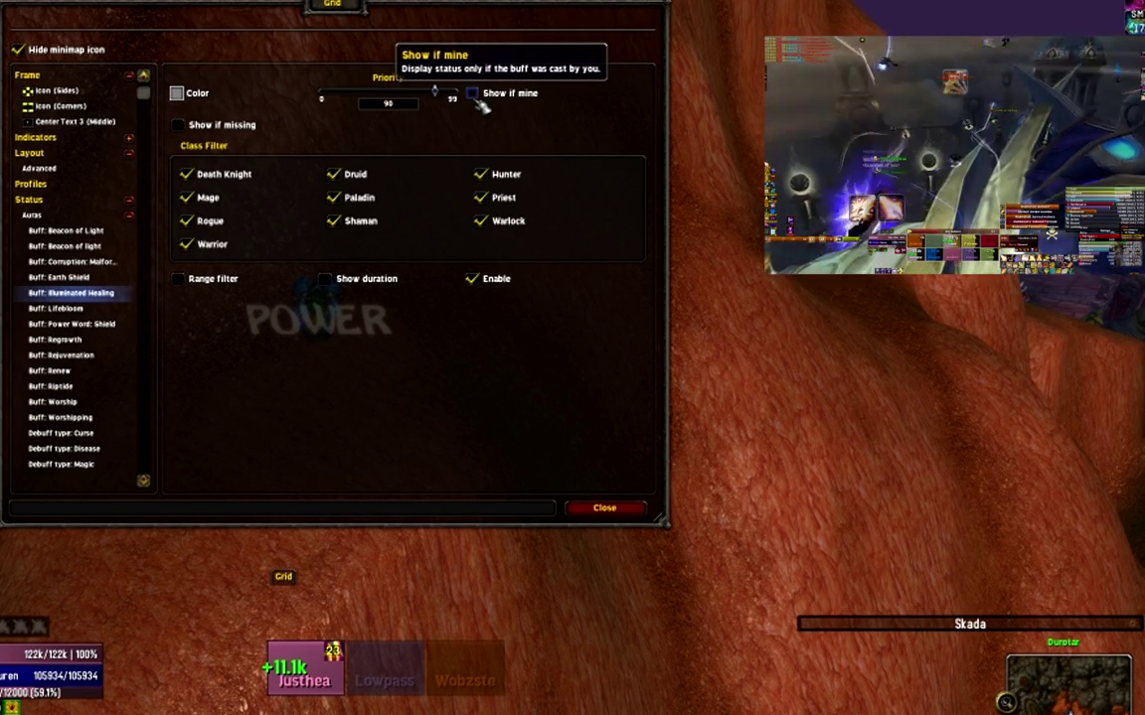
- Enable Show if mine and Show duration for Illuminated Healing, then expand Indicators to Icon (Sides)
click(474, 97)
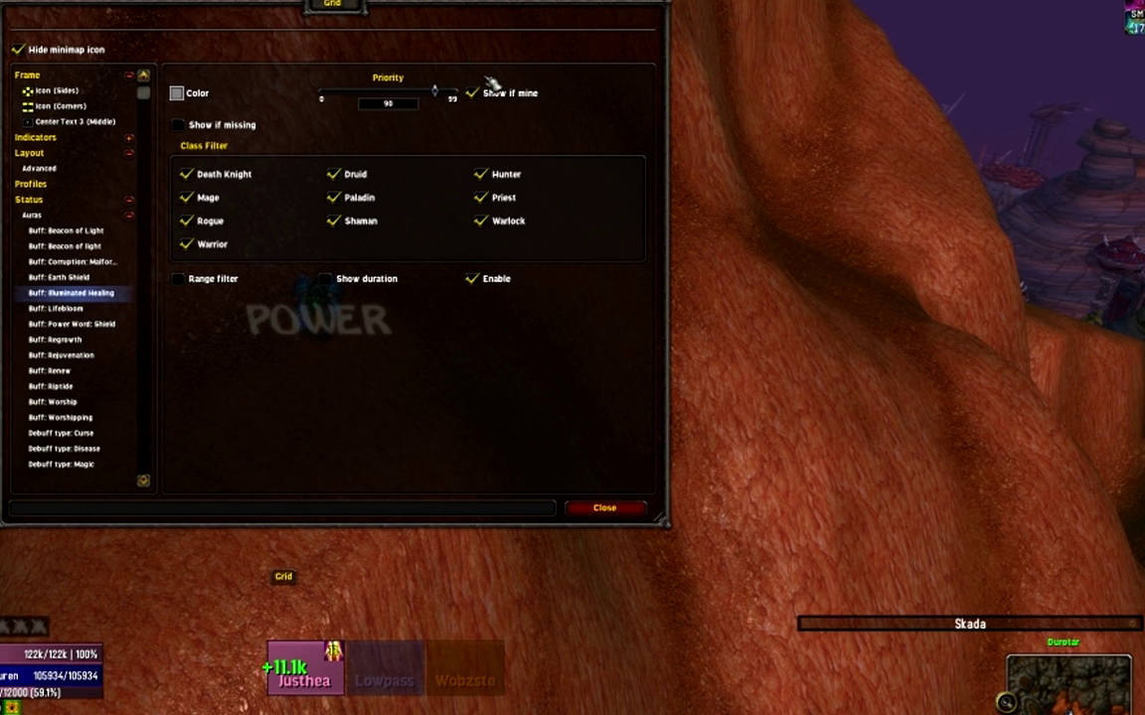
click(340, 283)
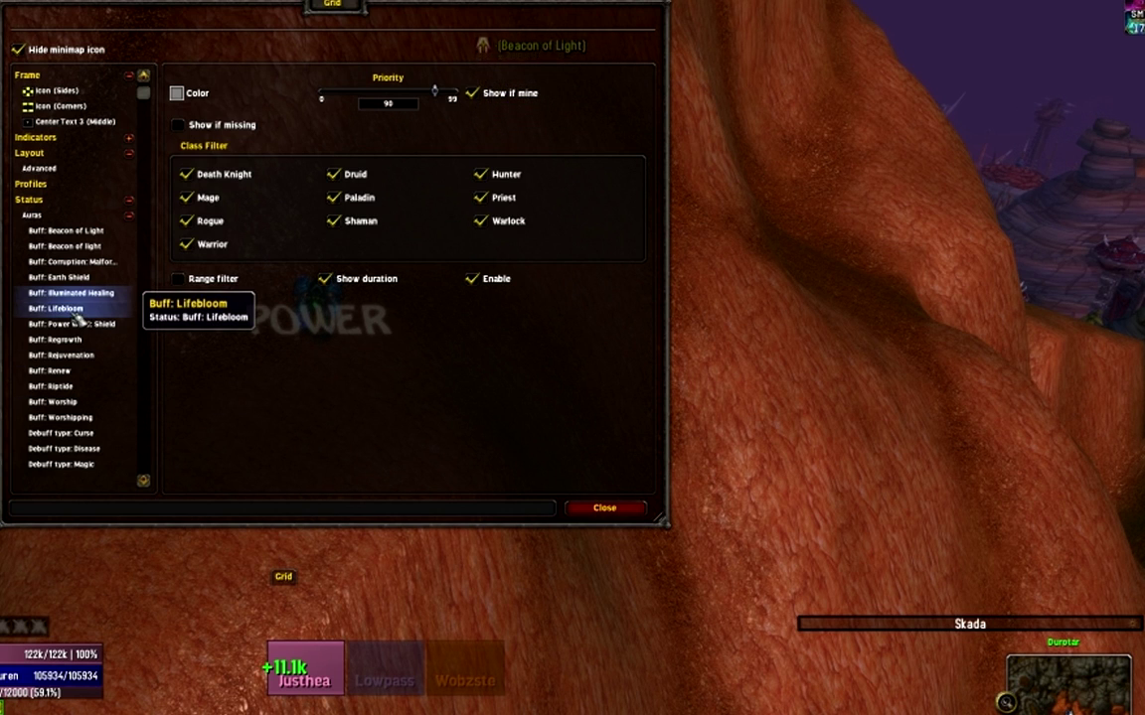
click(130, 140)
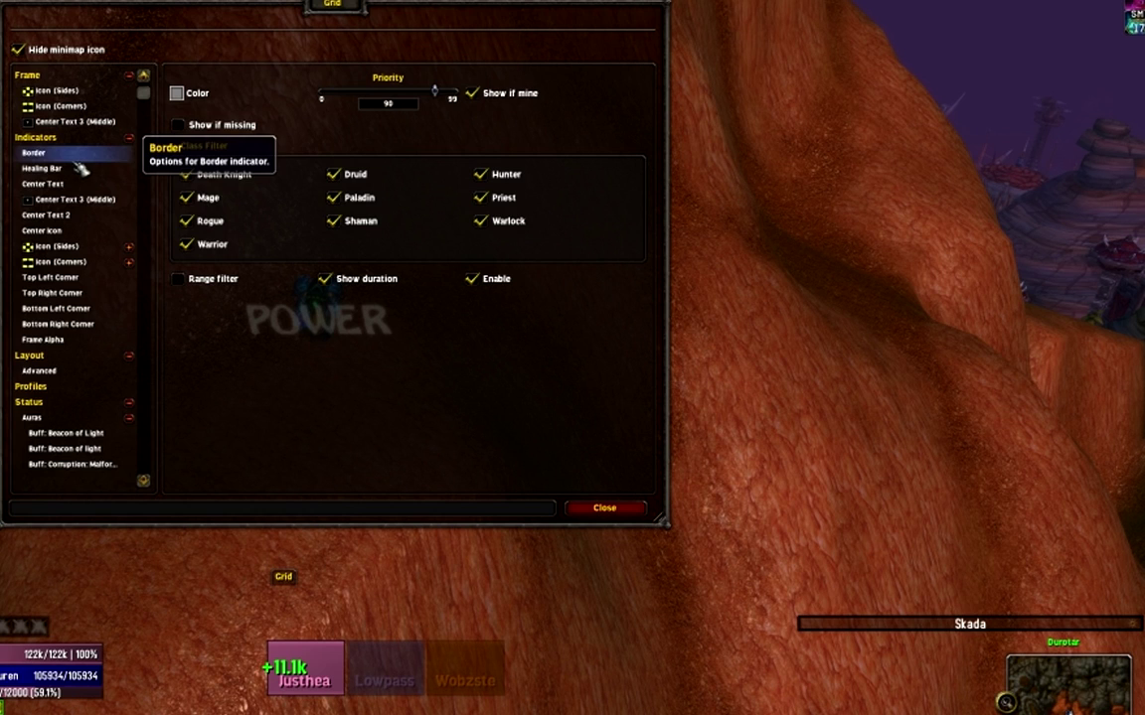
click(110, 248)
- Tick Buff: Beacon of Light and Buff: Illuminated Healing on the Top Right Corner Icon
click(131, 248)
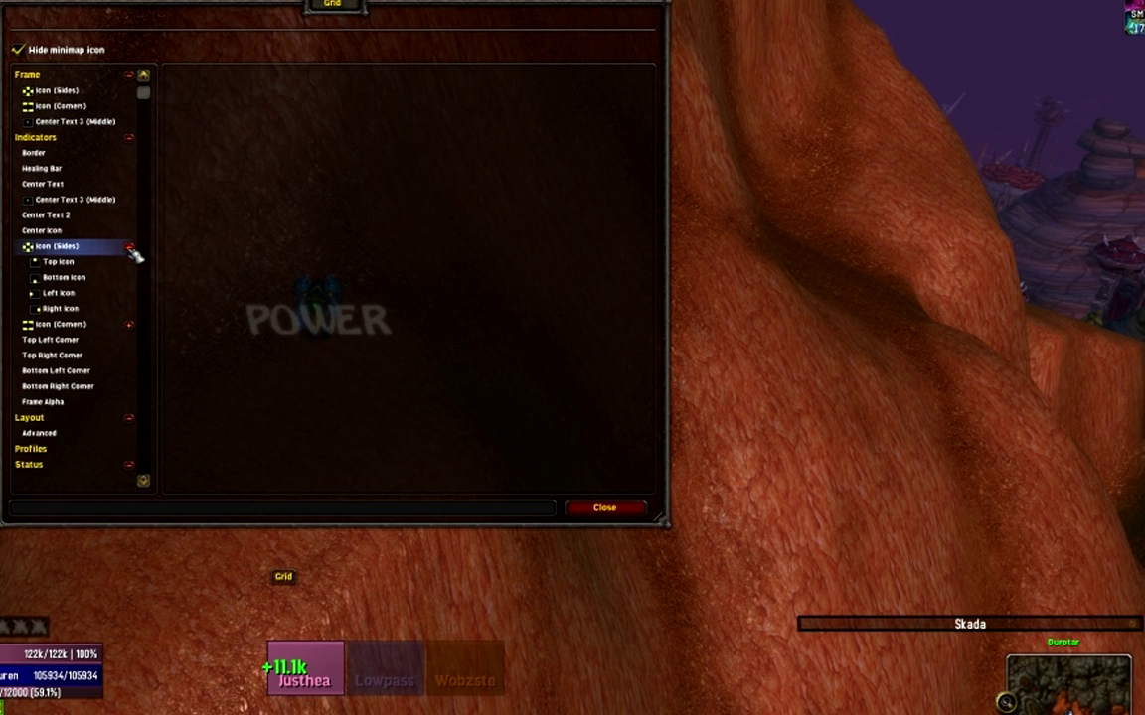
click(132, 324)
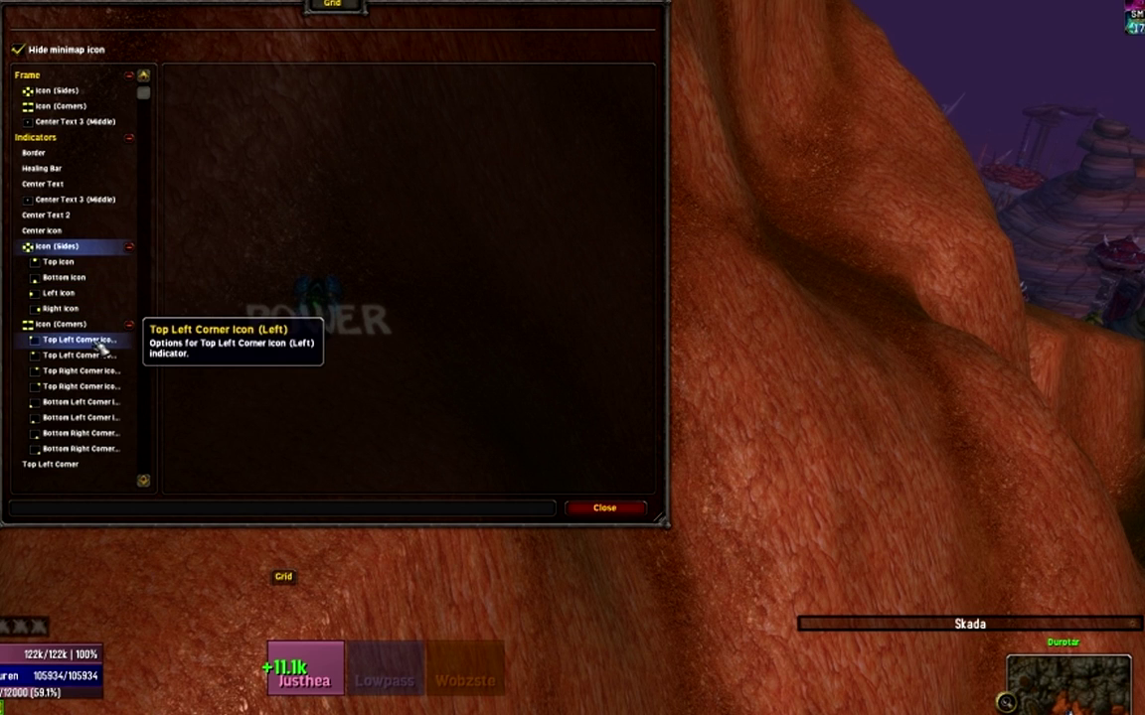
click(106, 373)
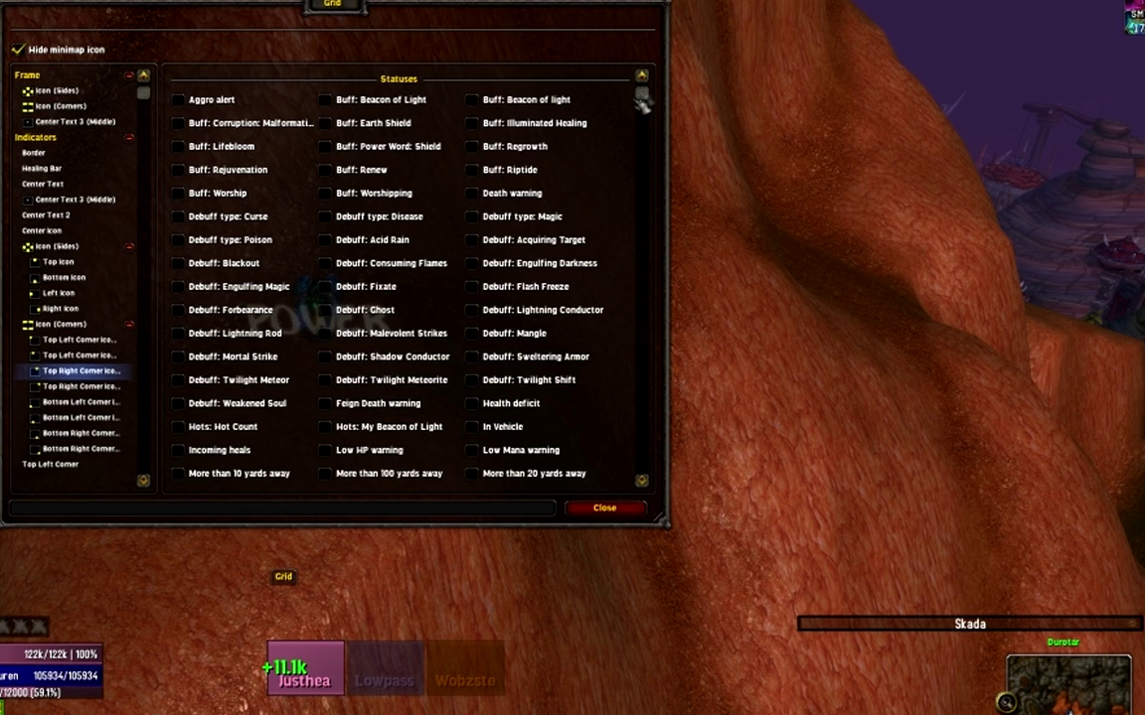
click(473, 122)
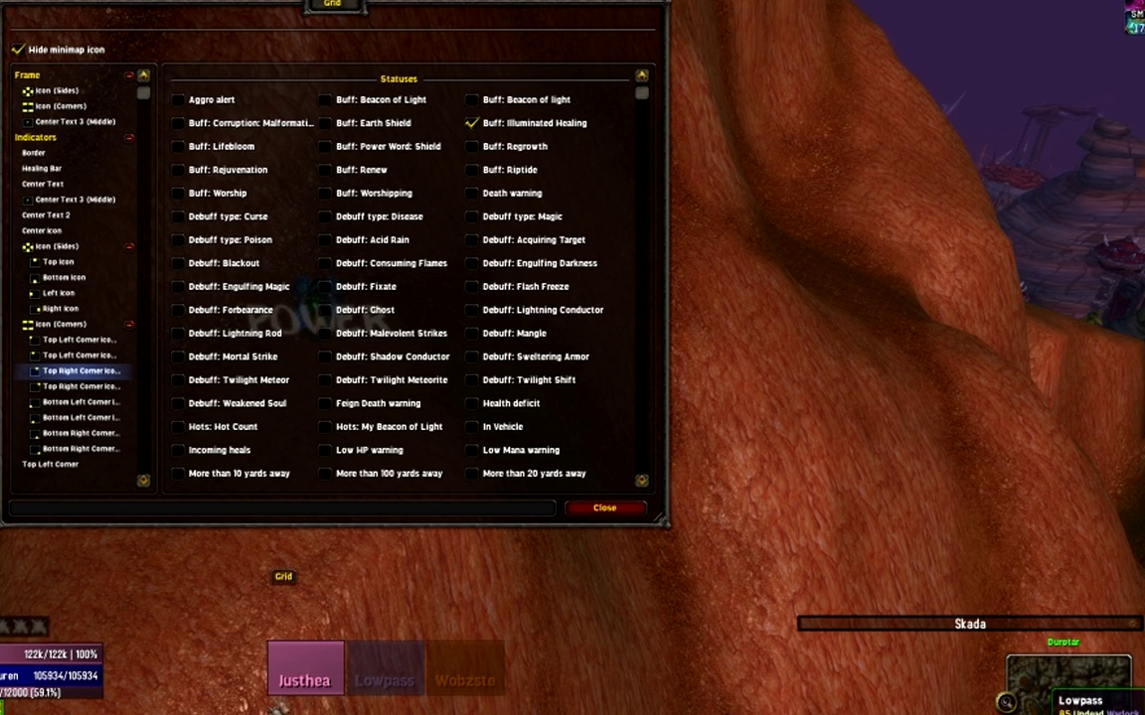
- Heal your own raid frame to test the new corner icon indicator
click(305, 679)
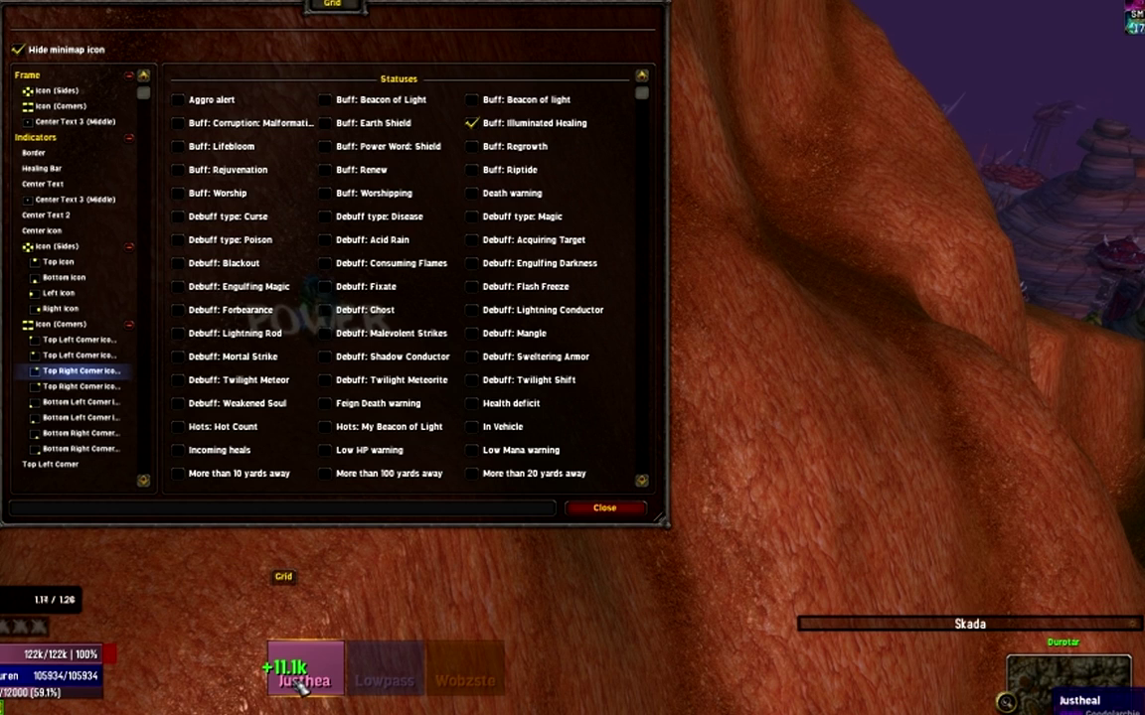
click(310, 691)
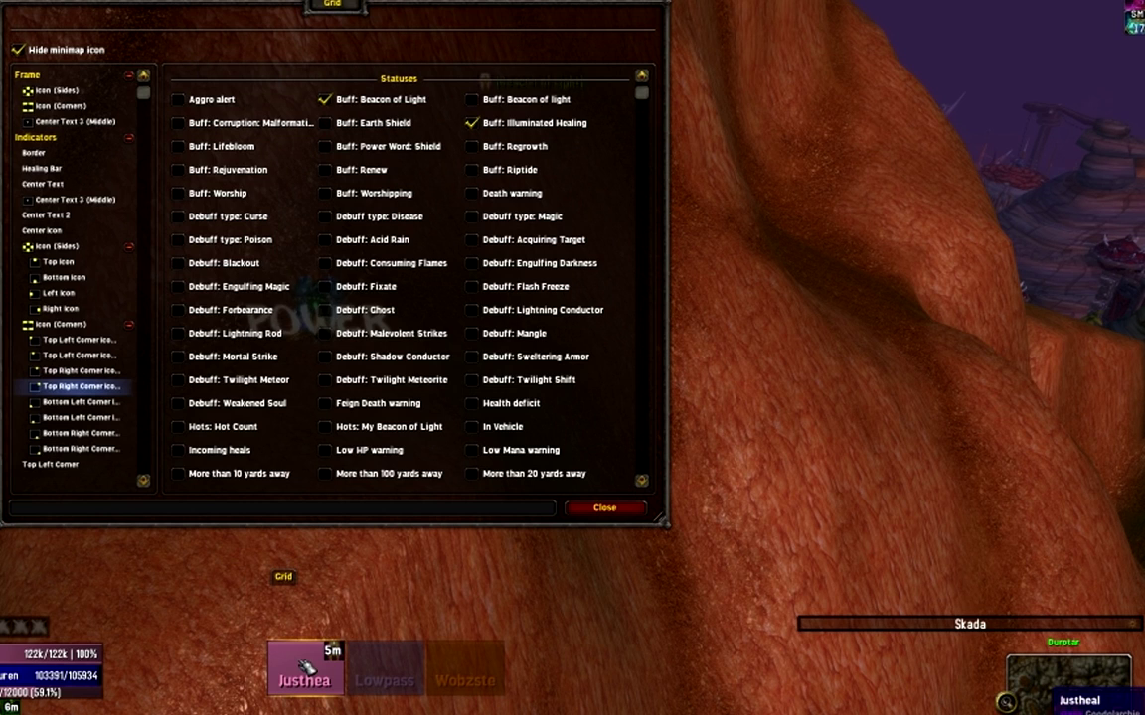
click(304, 672)
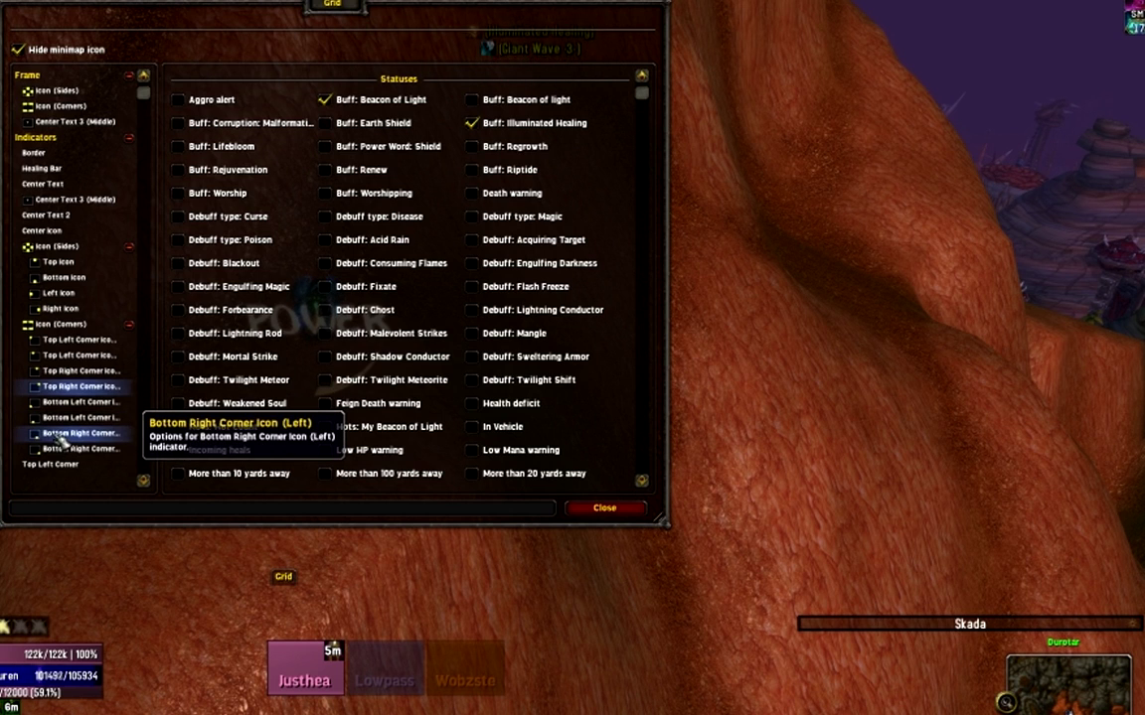
- Raise the Illuminated Healing buff status priority to 99
scroll(62, 438, down, 5)
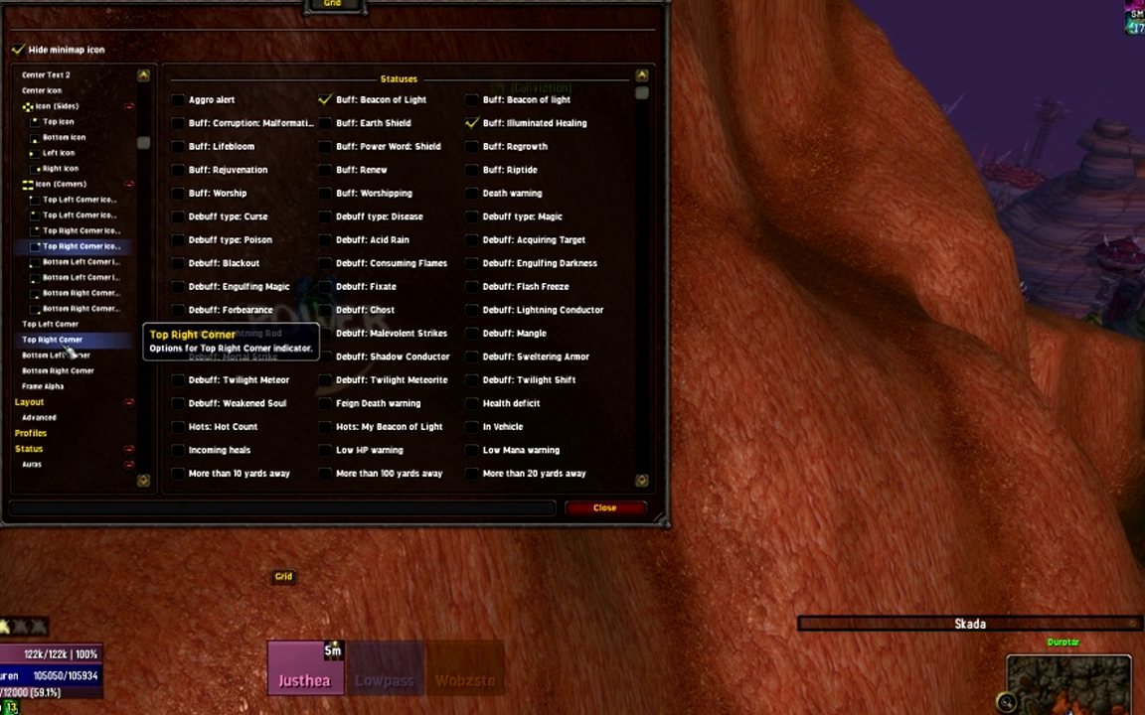
scroll(68, 347, down, 8)
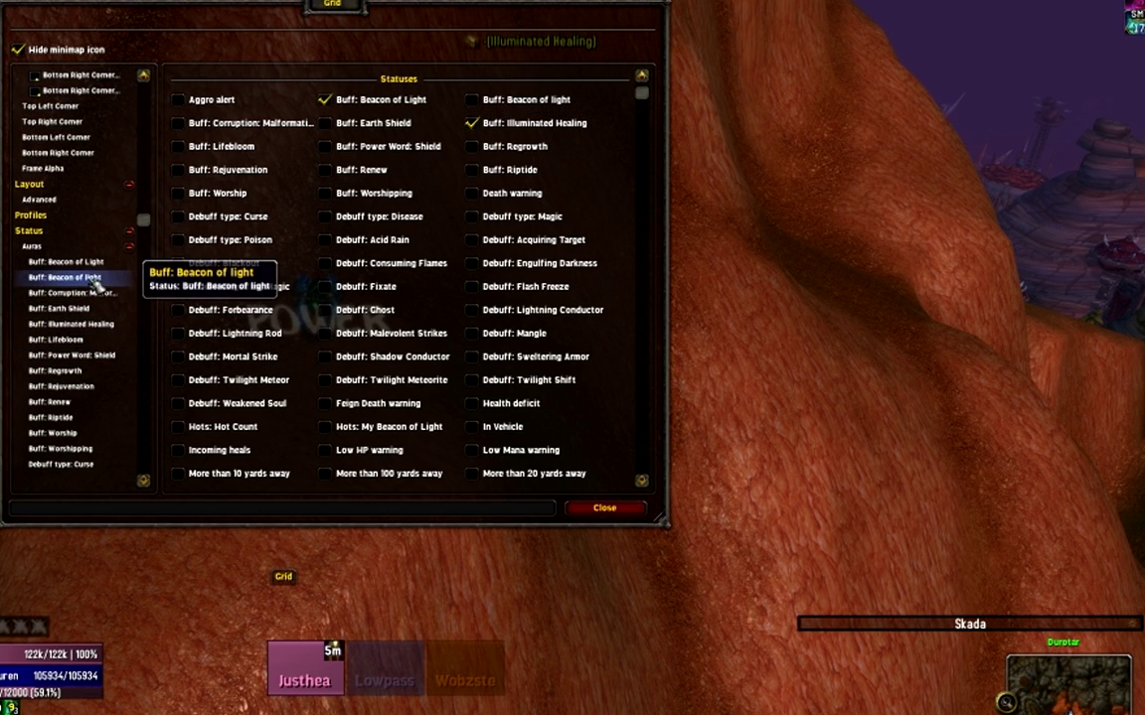
click(98, 262)
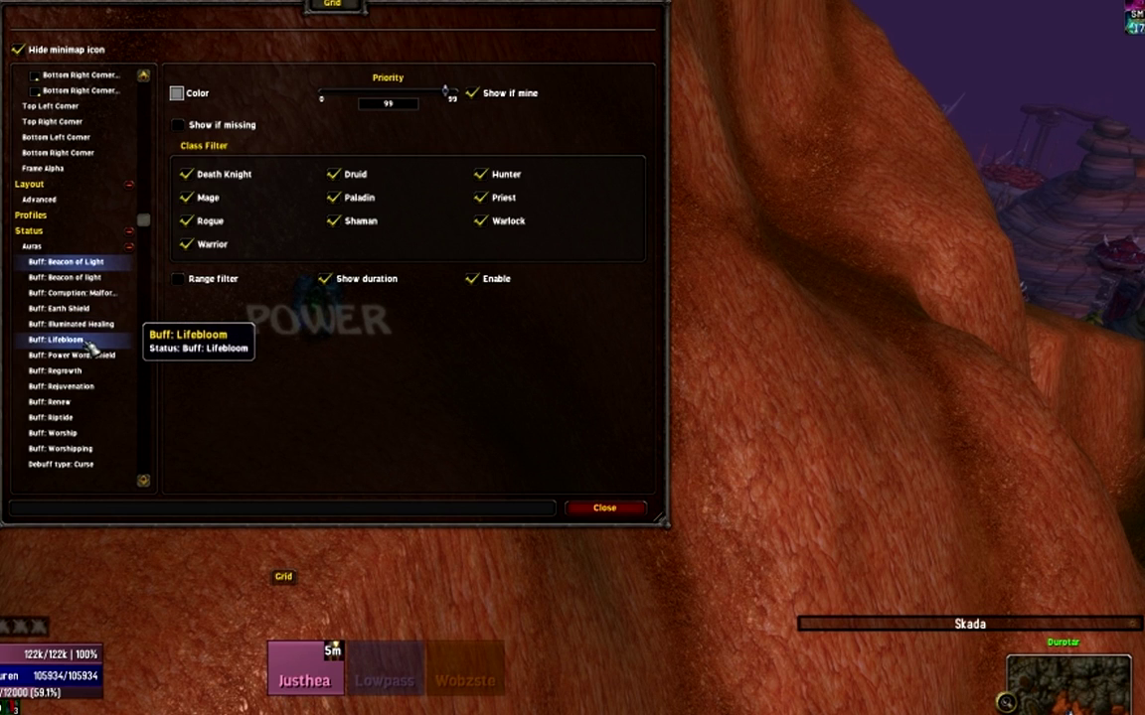
scroll(89, 342, down, 1)
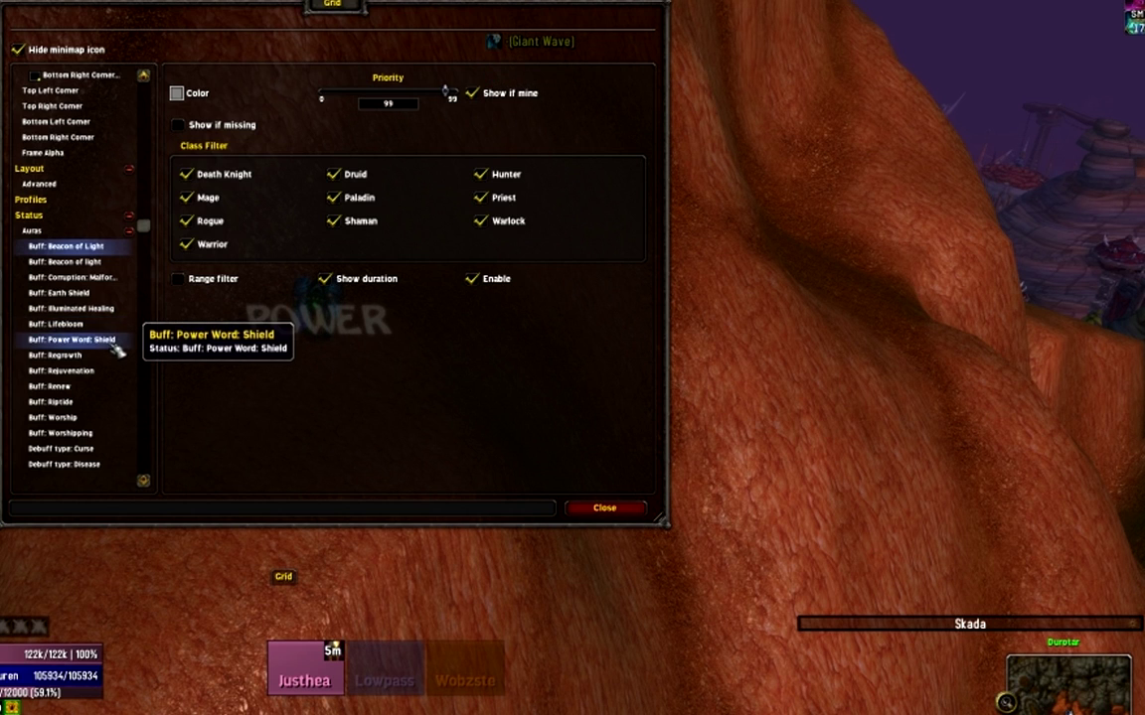
click(99, 309)
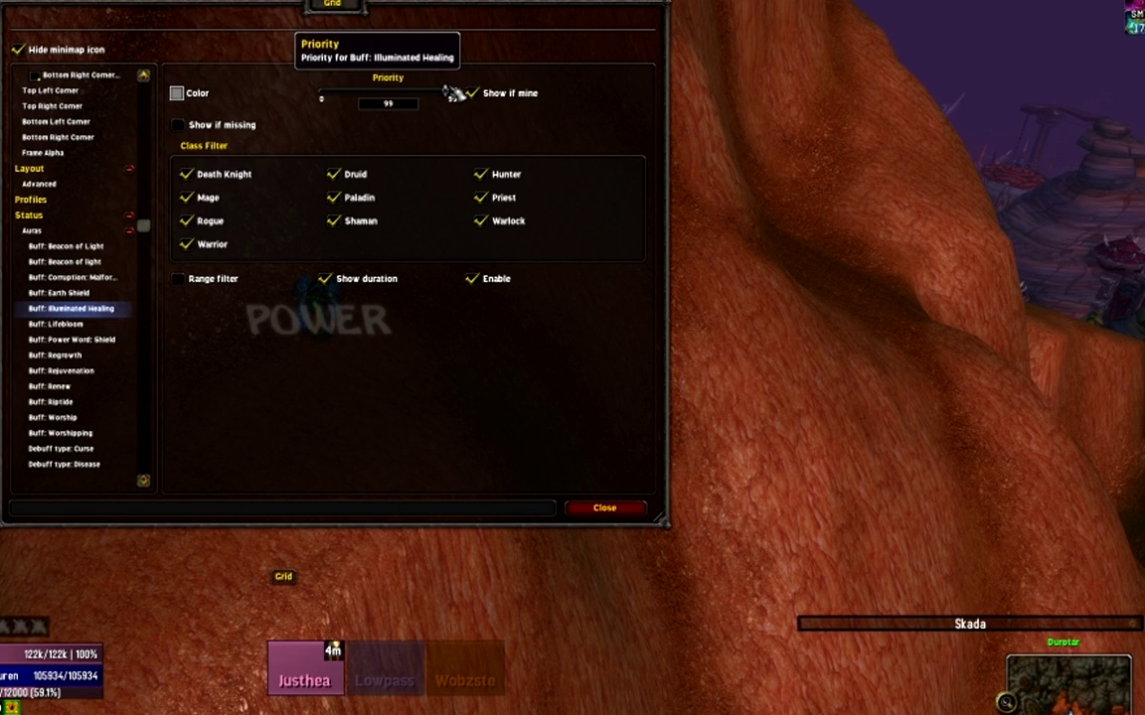
drag(444, 93, 455, 93)
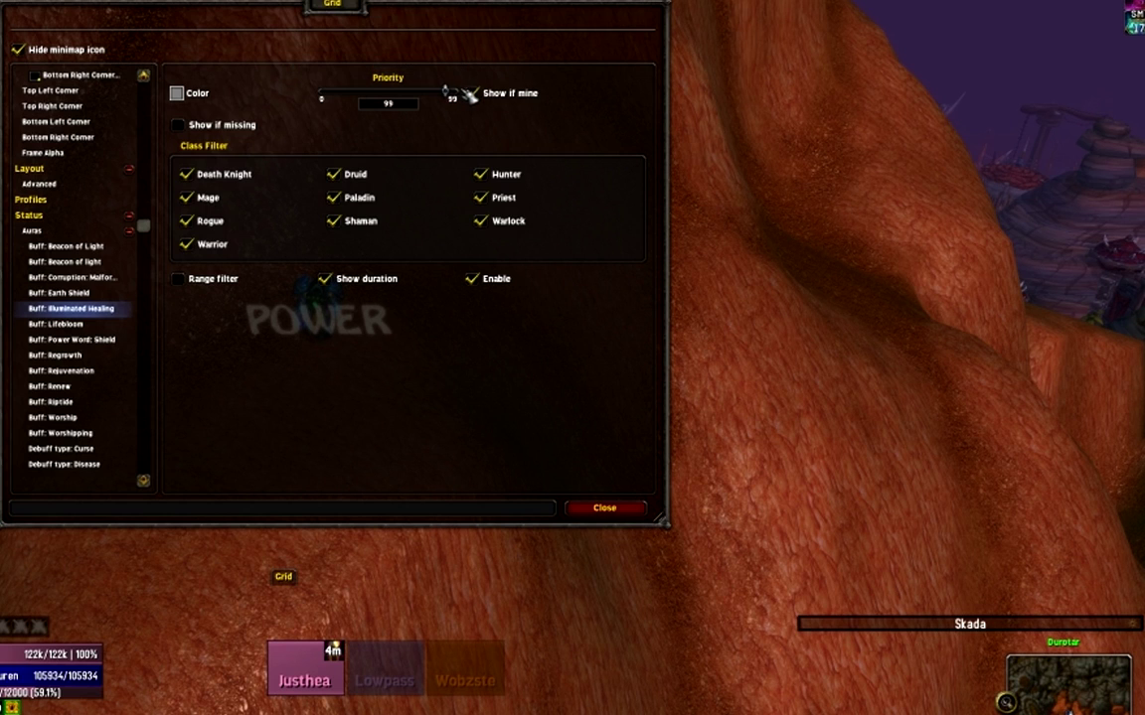
- Lower the Beacon of Light priority to 97 and cast a test heal
click(97, 250)
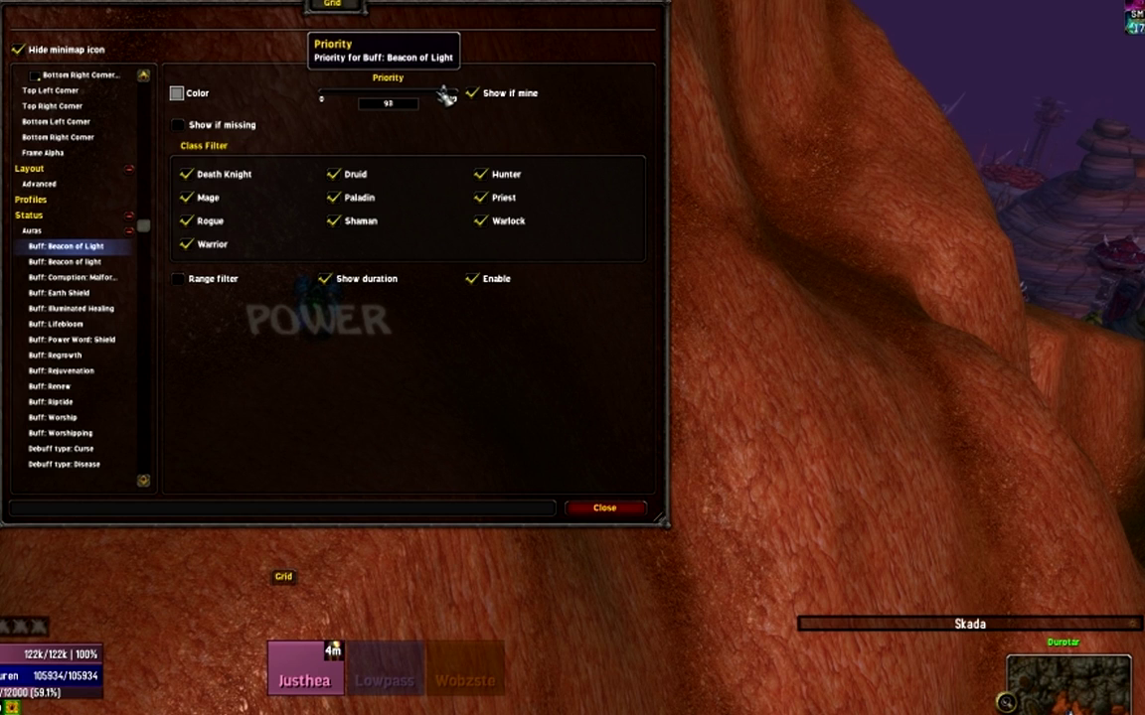
drag(448, 95, 443, 97)
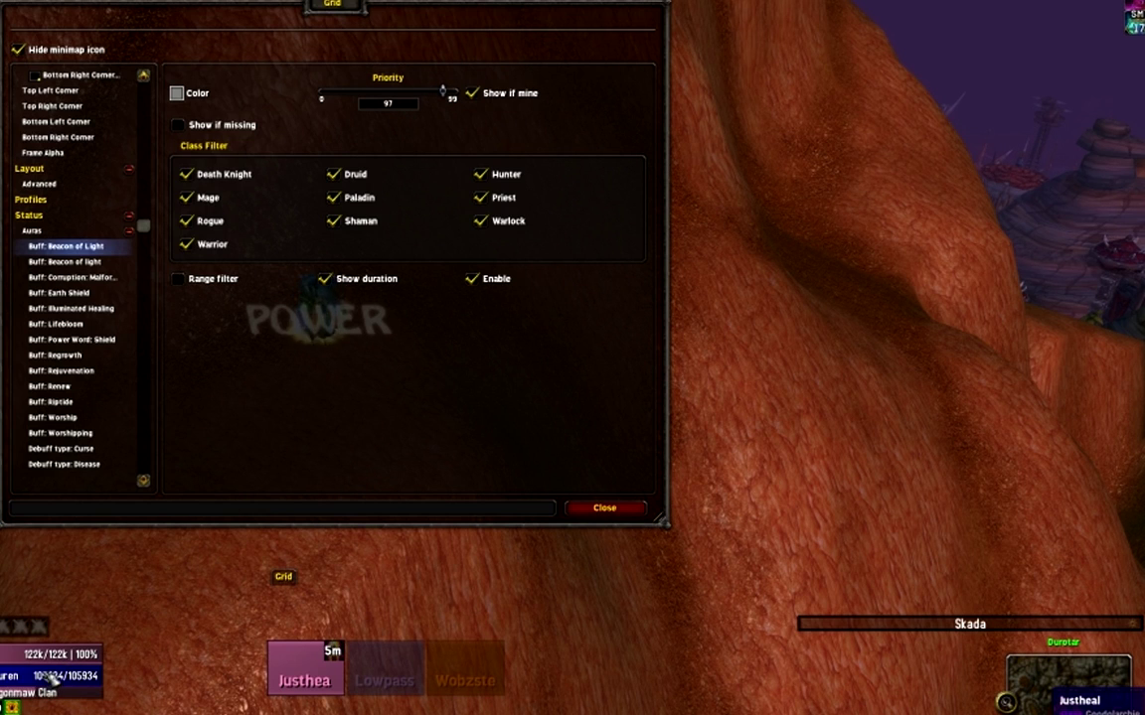
key(1)
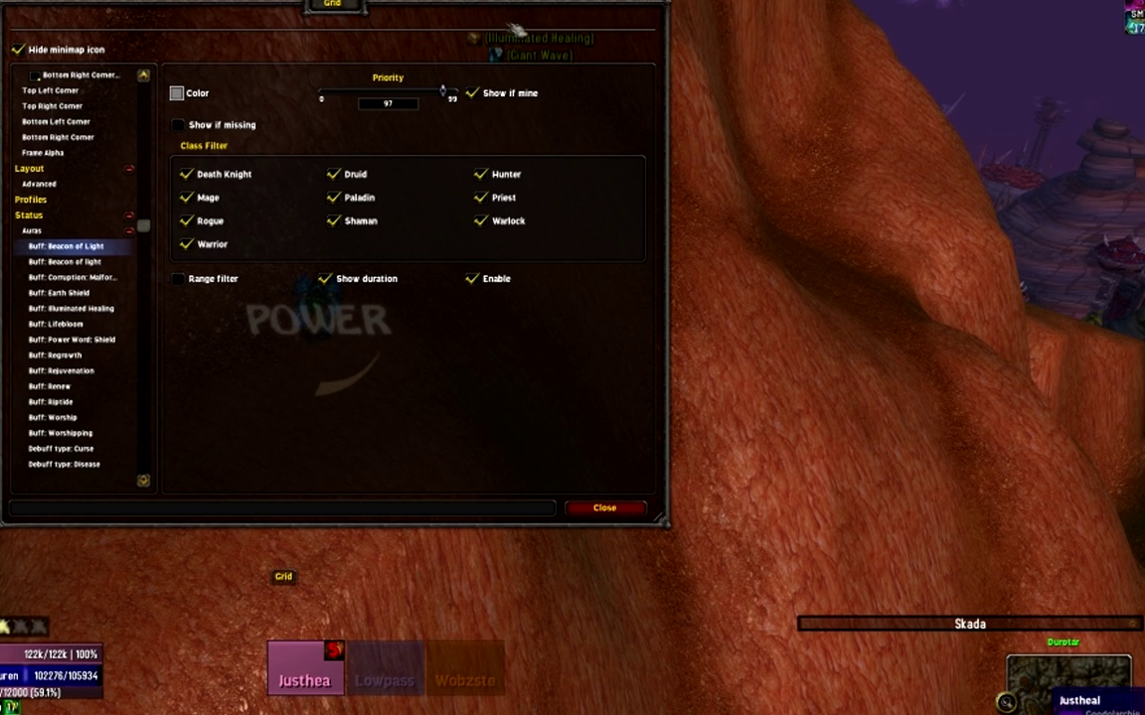
scroll(45, 94, up, 5)
click(33, 90)
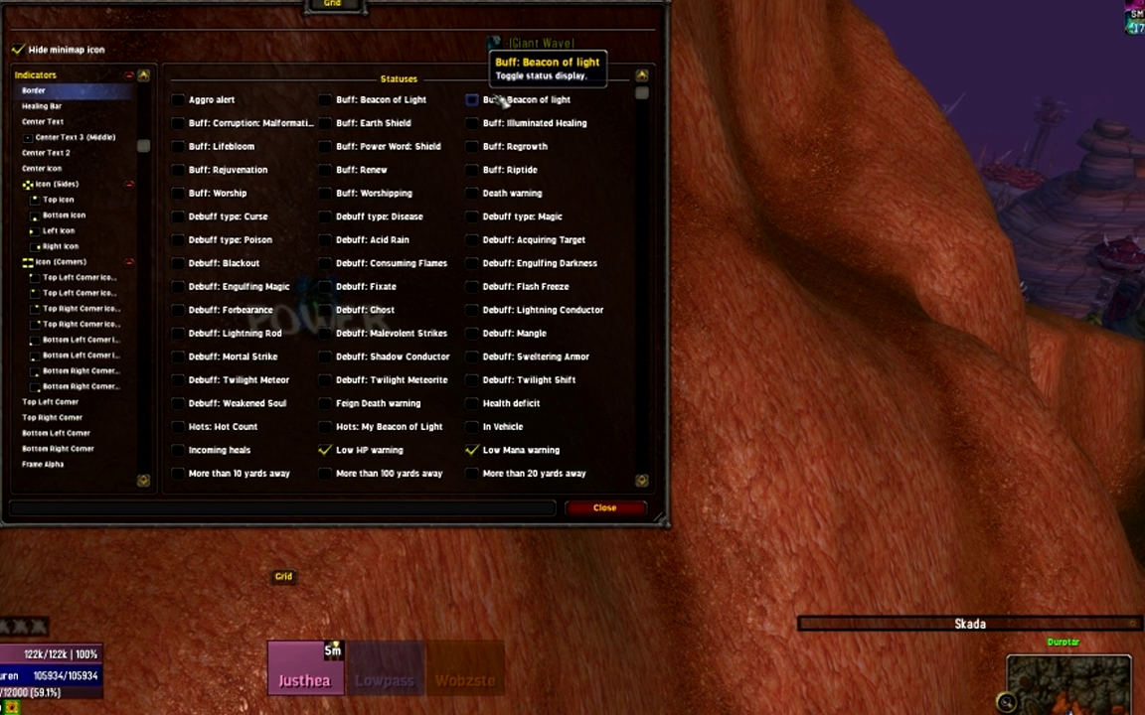
- Show Illuminated Healing on the Border indicator and remove it from the Top Right Corner Icon
click(473, 124)
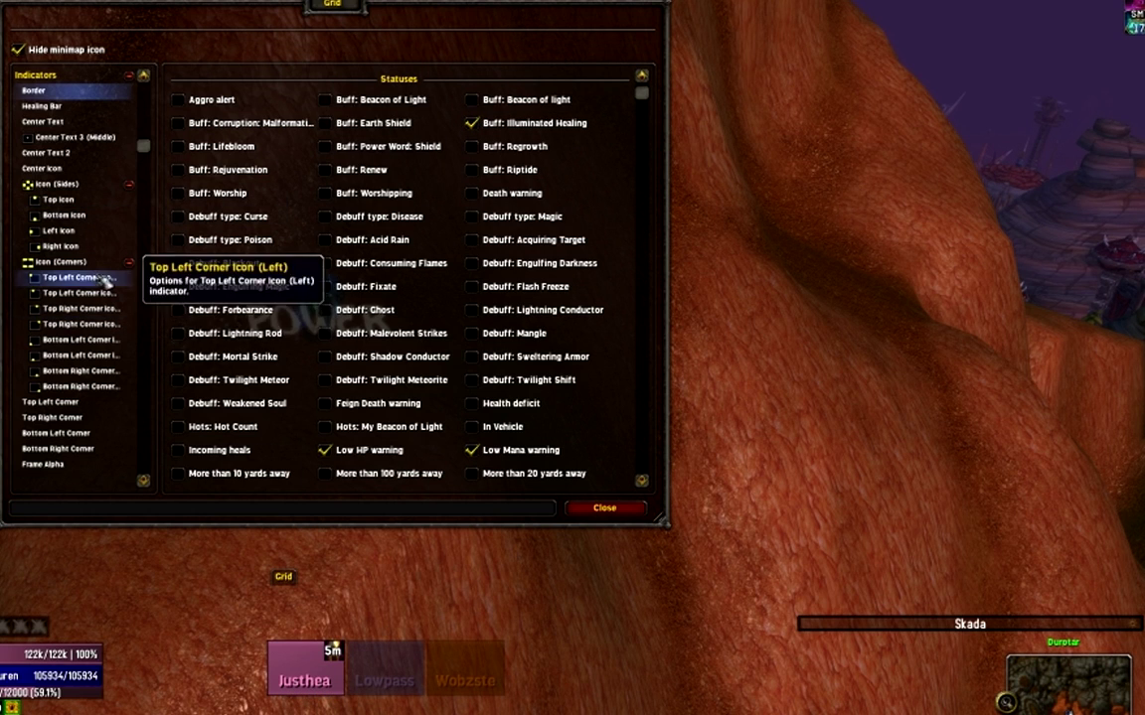
click(85, 324)
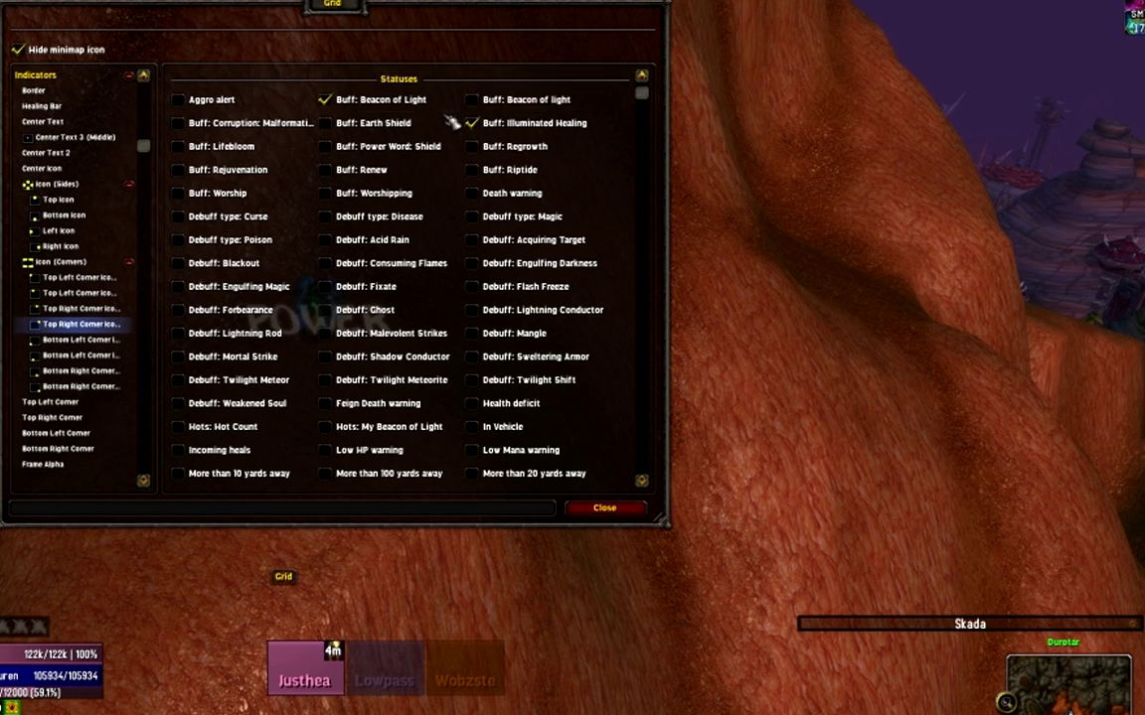
click(499, 125)
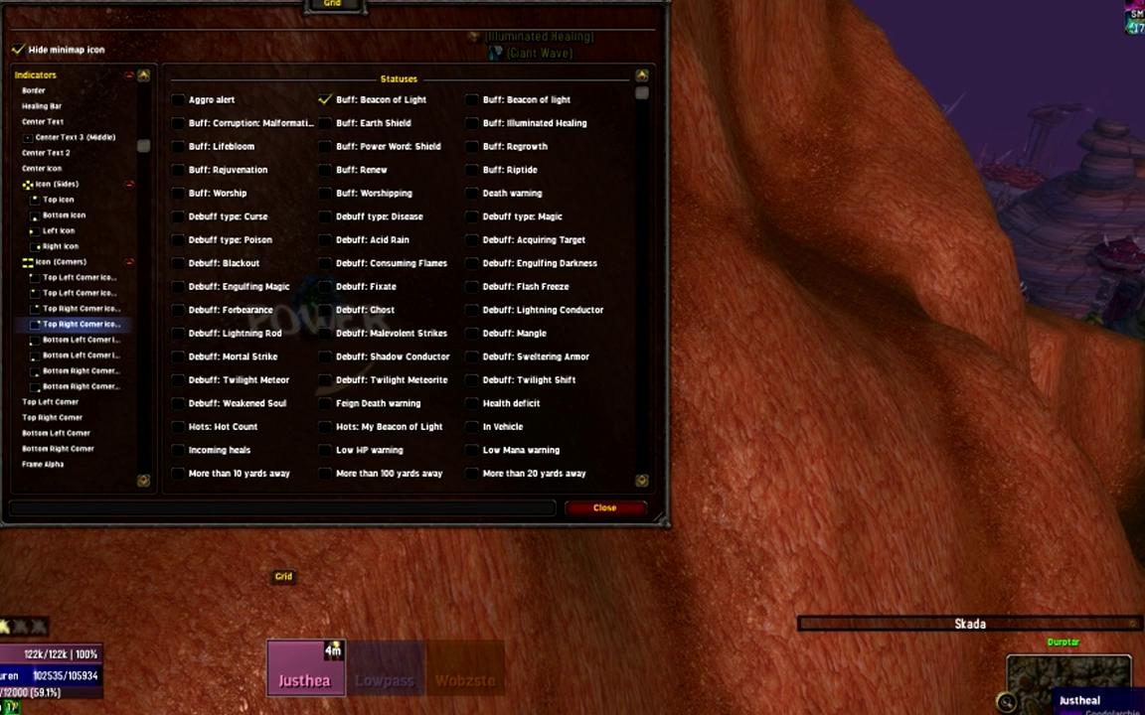
scroll(80, 378, down, 5)
scroll(87, 398, down, 4)
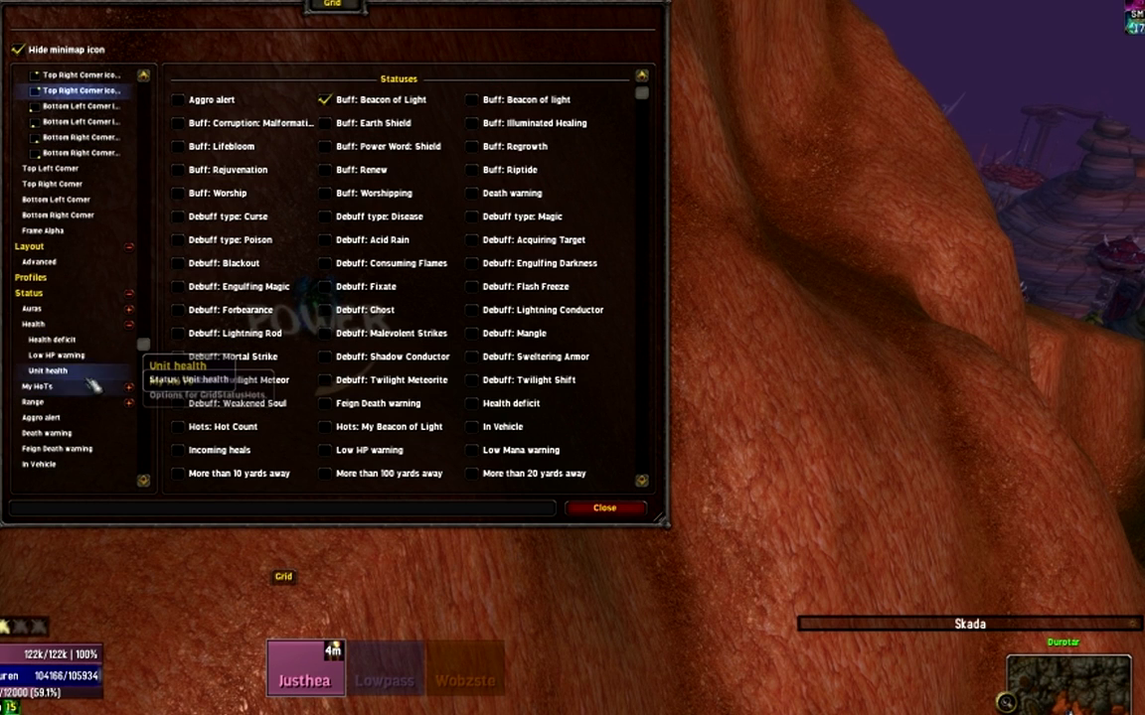
click(117, 308)
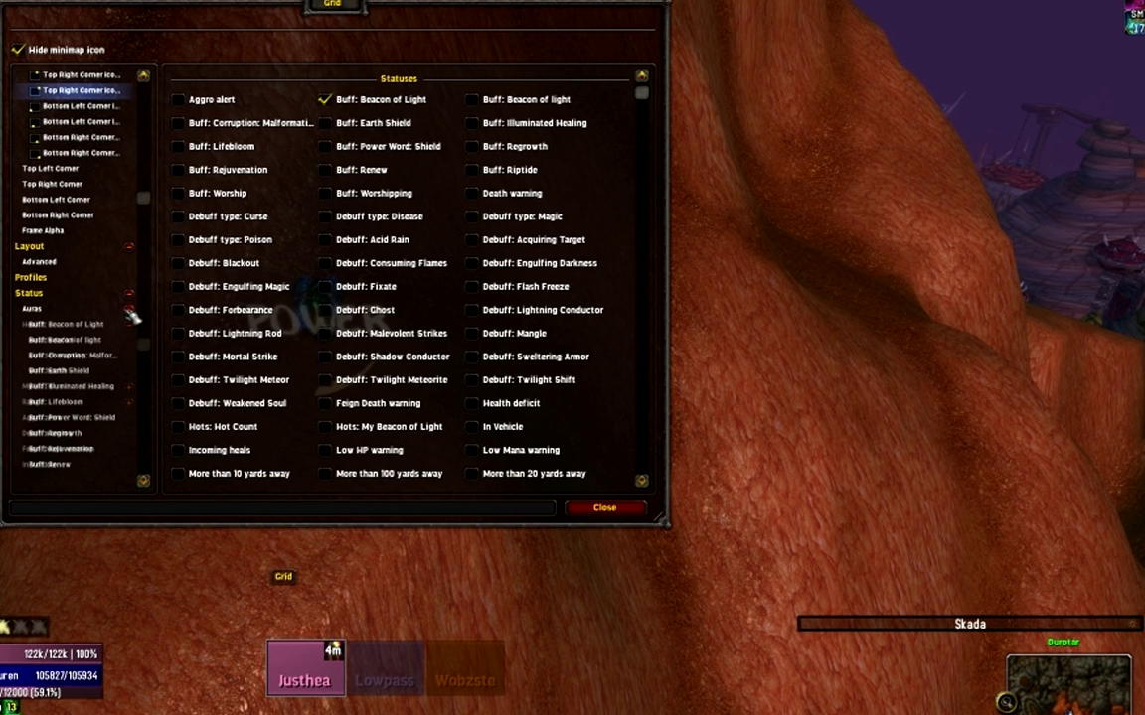
- Change the Buff: Illuminated Healing status colour to white, then heal your own raid frame to test it
click(118, 385)
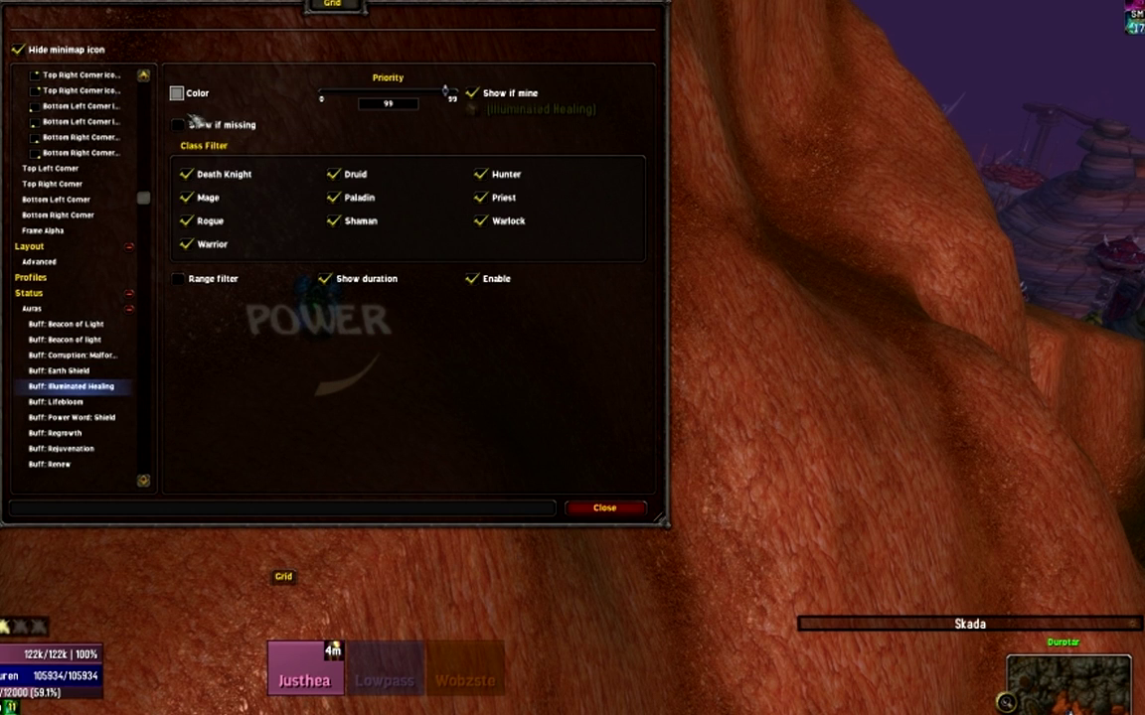
click(177, 93)
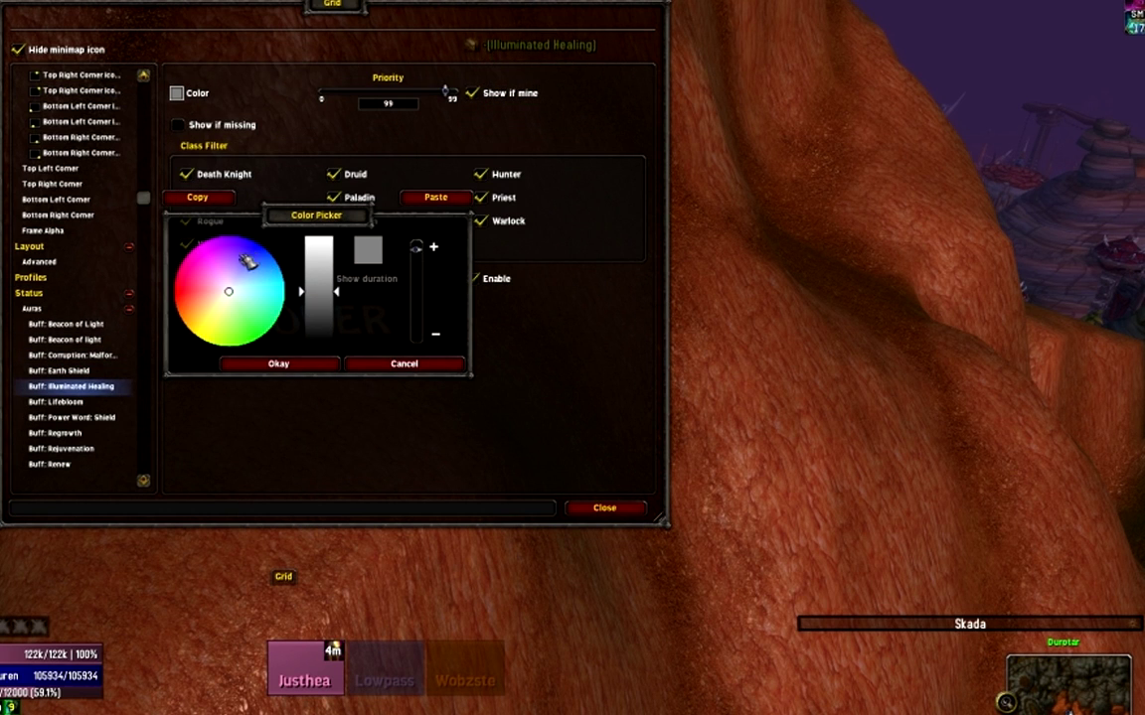
click(324, 364)
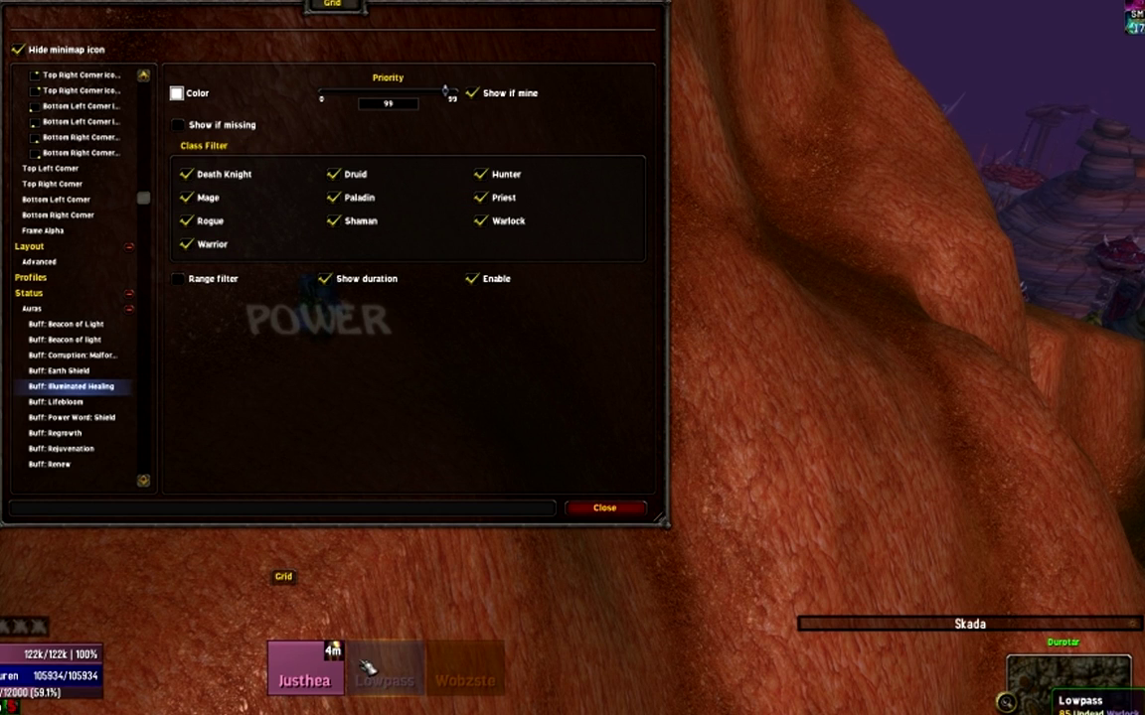
click(331, 682)
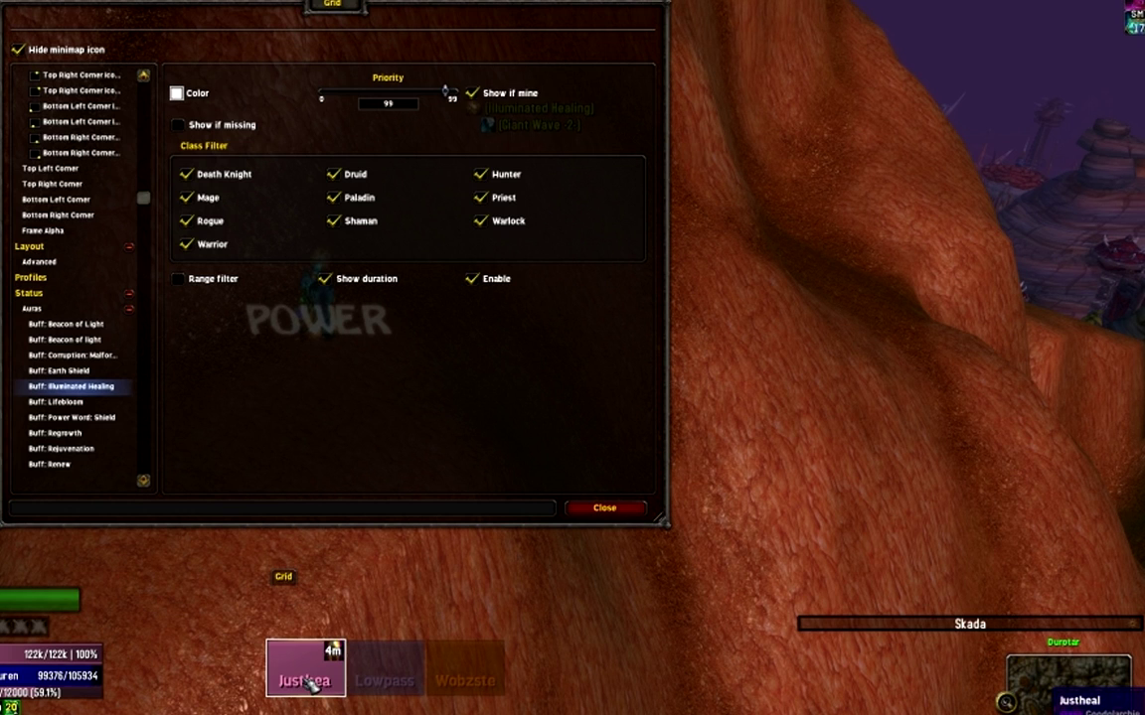